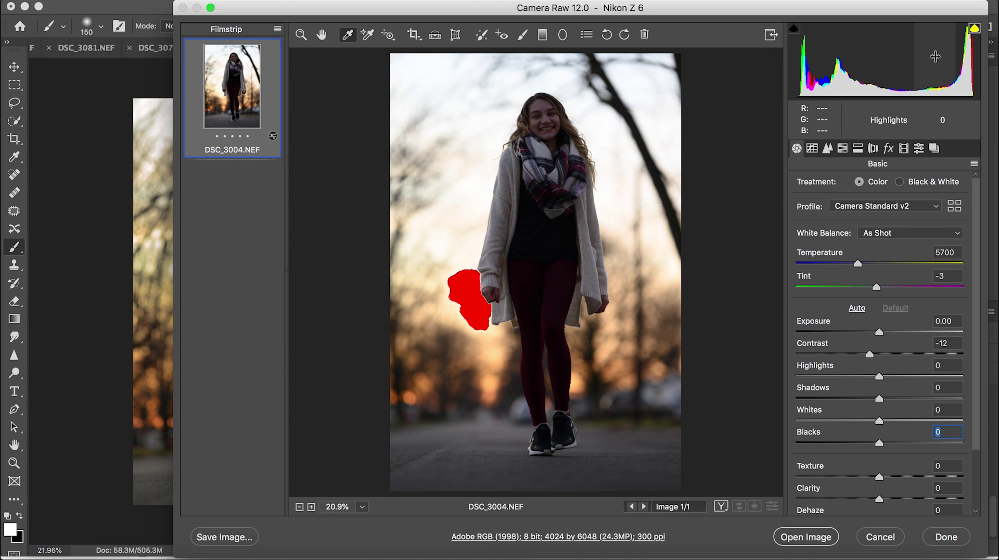
Step: Lower Highlights to -44 while checking the red highlight clipping overlay, and turn the overlay off
click(974, 29)
click(974, 30)
click(975, 30)
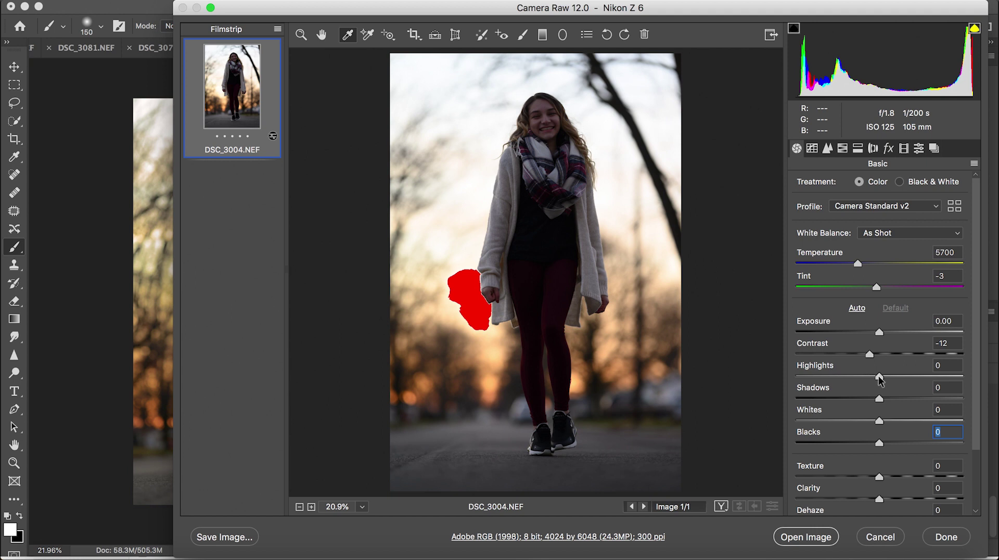
drag(878, 377, 842, 374)
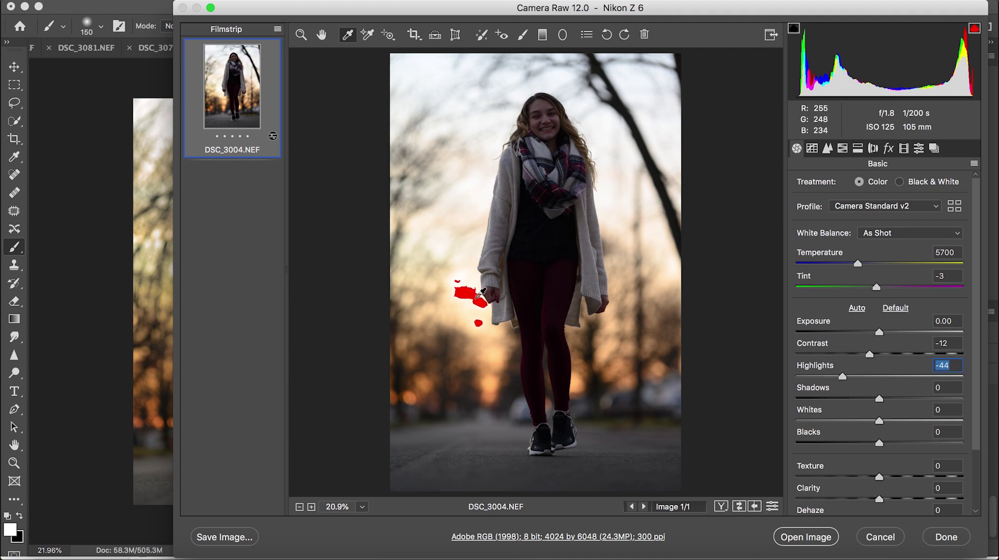
click(975, 29)
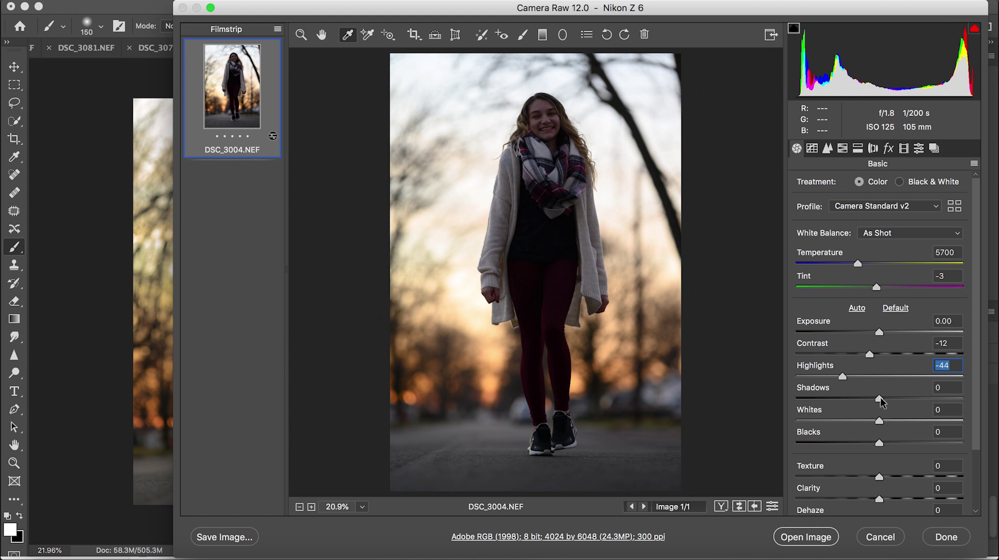
Step: Raise Shadows to +33 and Whites to +24 in the basic tonal adjustments
drag(880, 398, 907, 399)
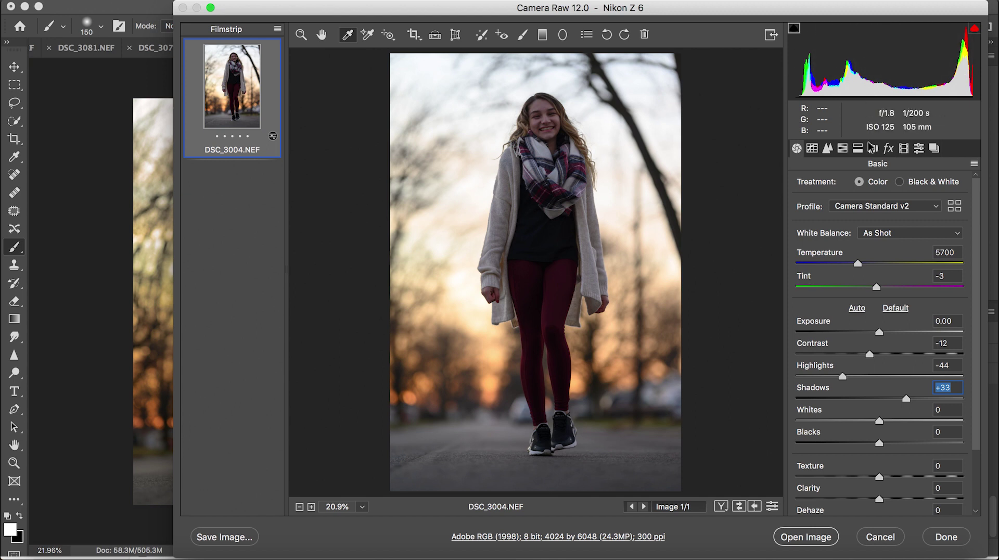
drag(879, 422, 900, 424)
key(alt)
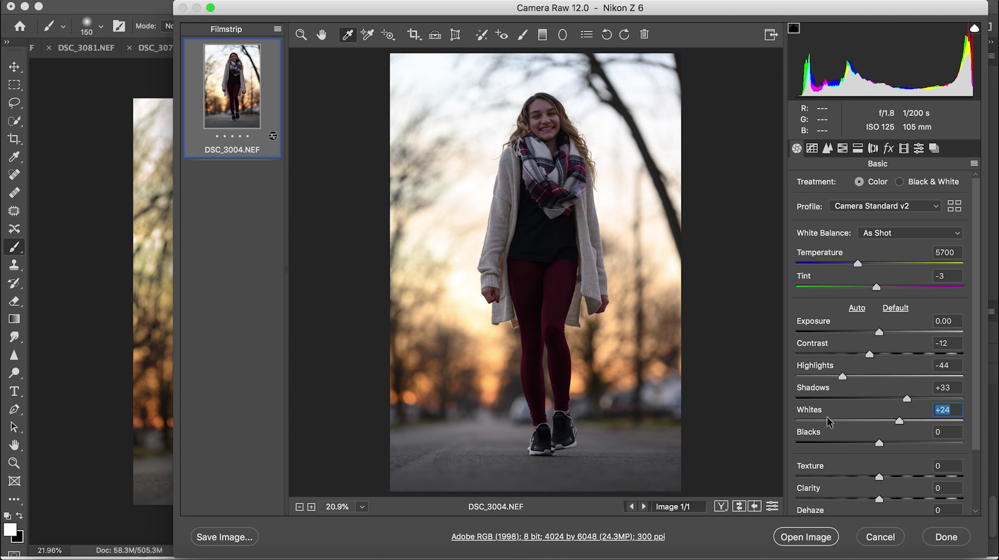
Step: Raise Blacks to +30 and compare the photo before and after the basic adjustments
click(813, 434)
drag(814, 436, 835, 438)
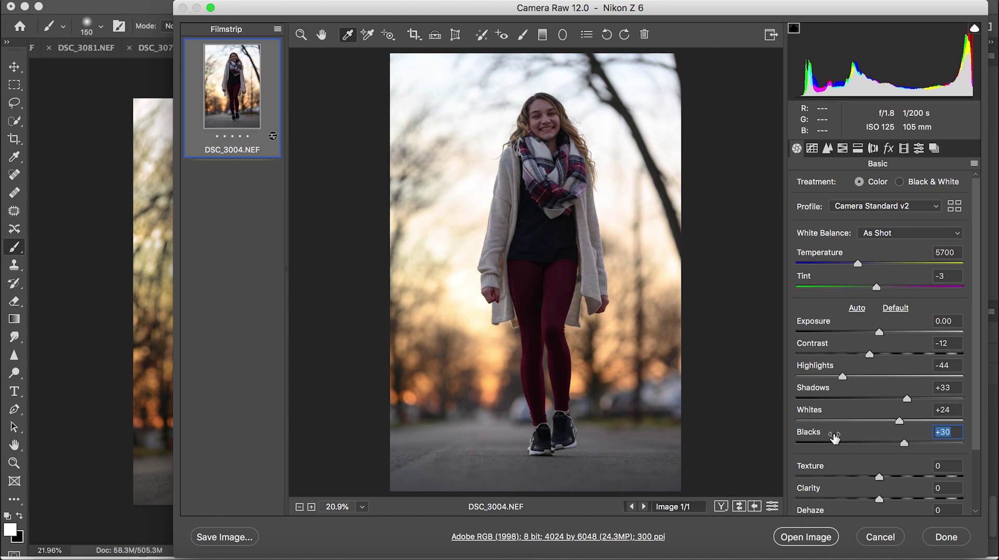
click(772, 506)
click(773, 507)
click(772, 507)
click(773, 507)
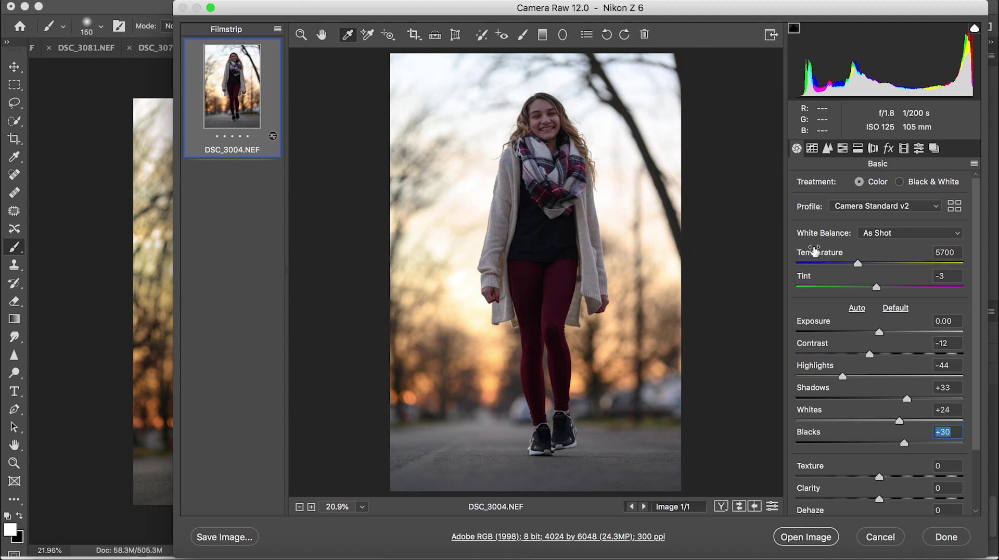
Step: Warm the white balance to a Temperature of 6550 by sampling a neutral area of the scarf, and set Tint to -8
click(858, 263)
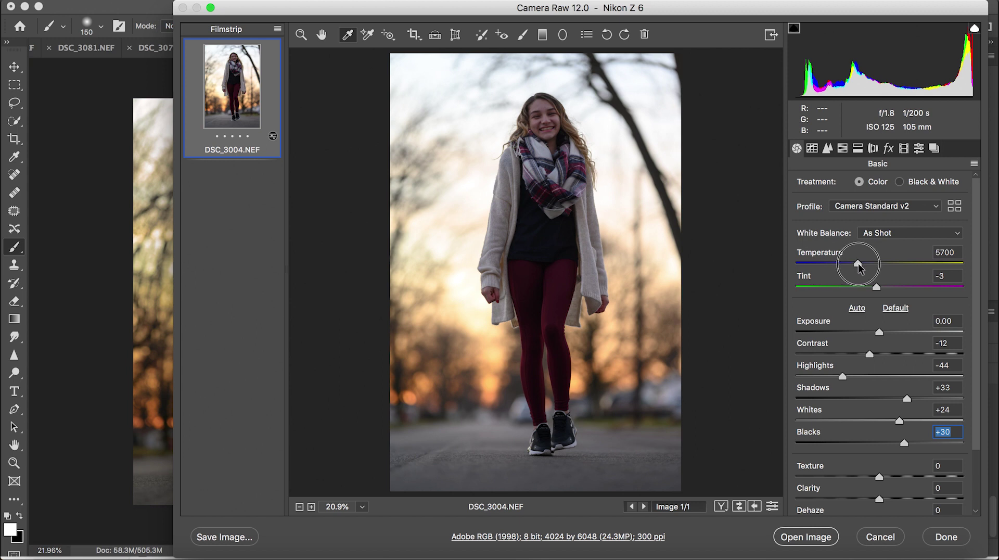
drag(859, 264, 866, 264)
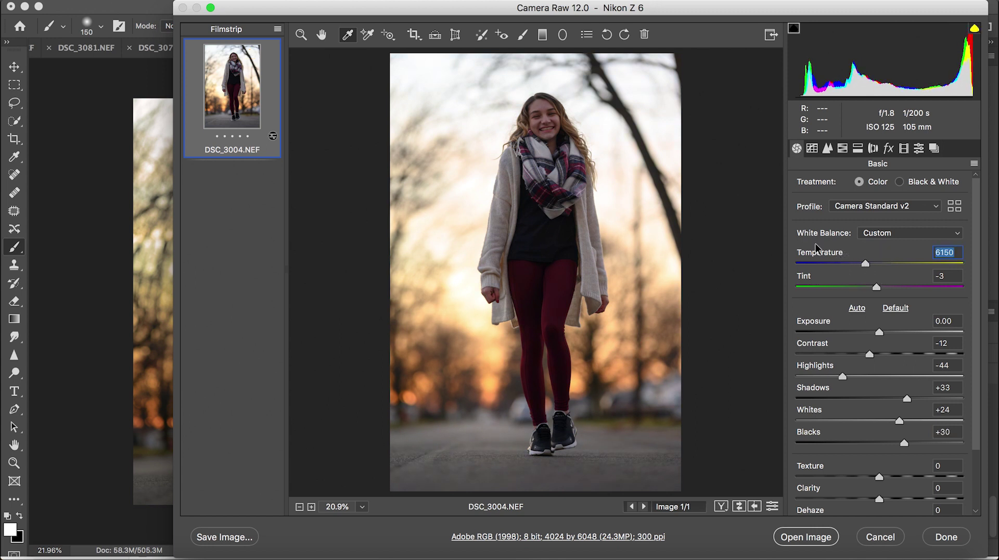
click(343, 35)
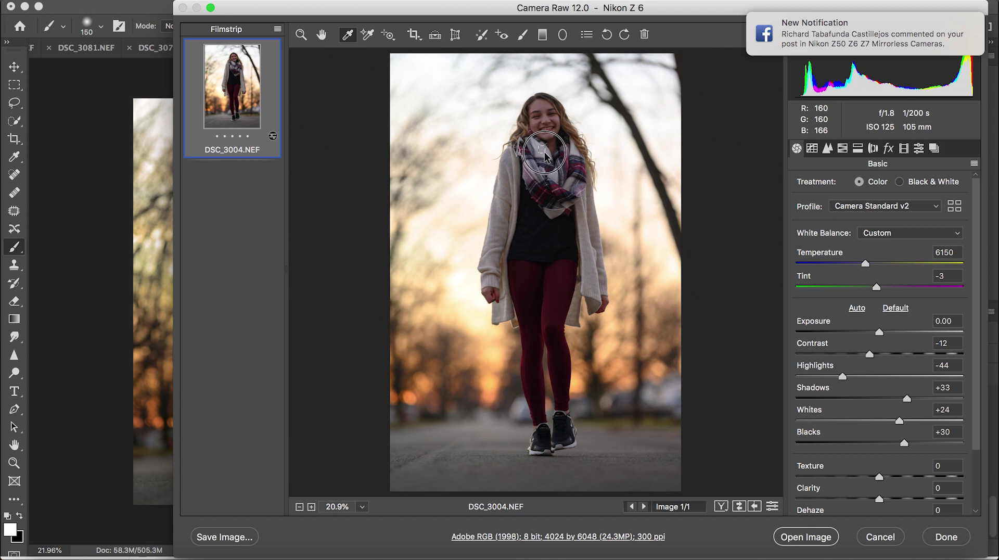
click(545, 151)
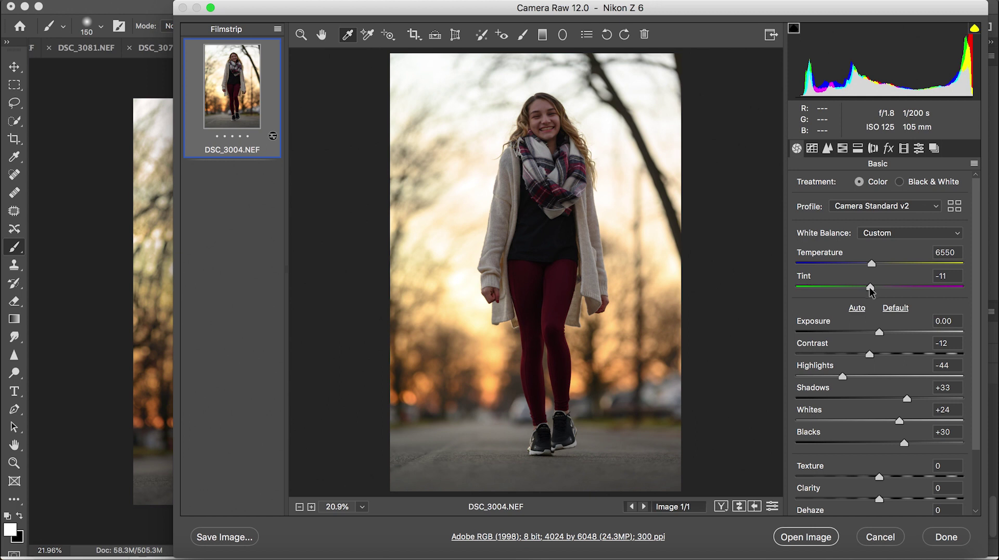
drag(869, 287, 871, 287)
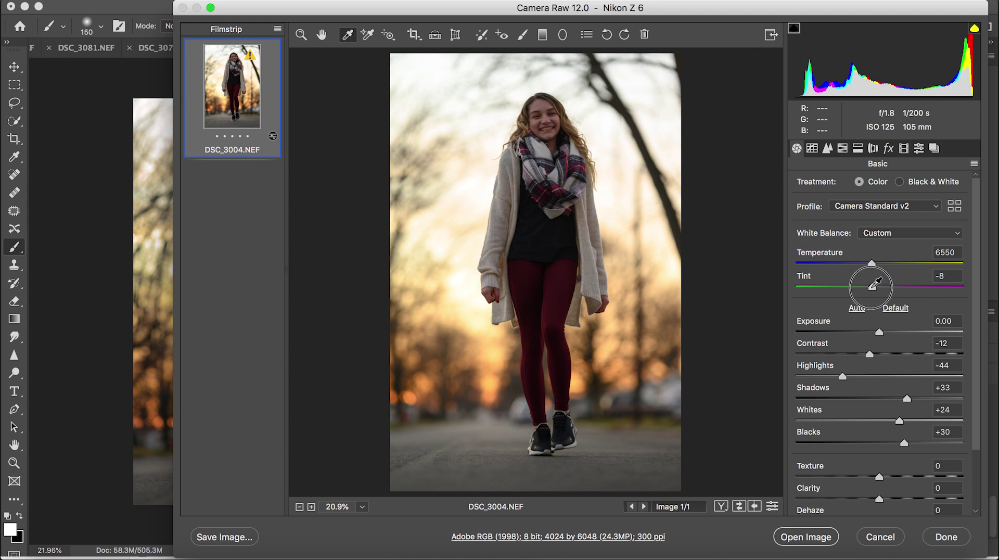
drag(871, 287, 872, 287)
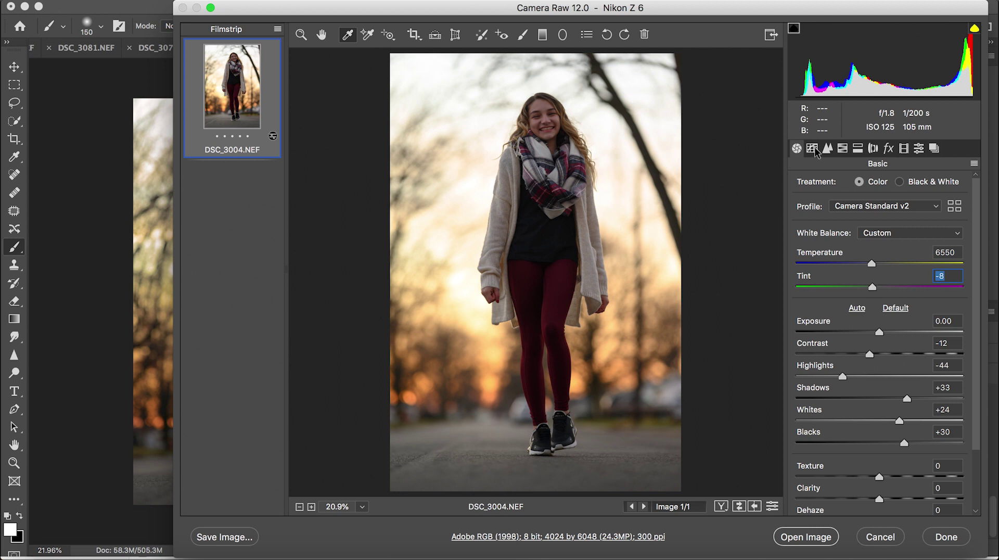
Step: In the HSL luminance adjustments, darken Yellows to -29 and Blues to -20
click(842, 149)
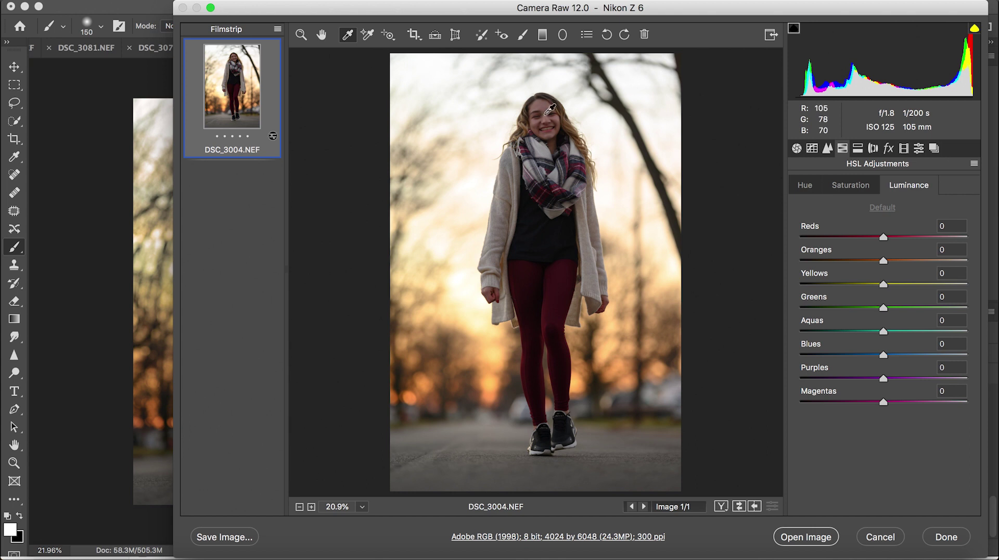
mouse_move(831, 254)
mouse_down()
mouse_move(791, 253)
mouse_move(830, 259)
mouse_up()
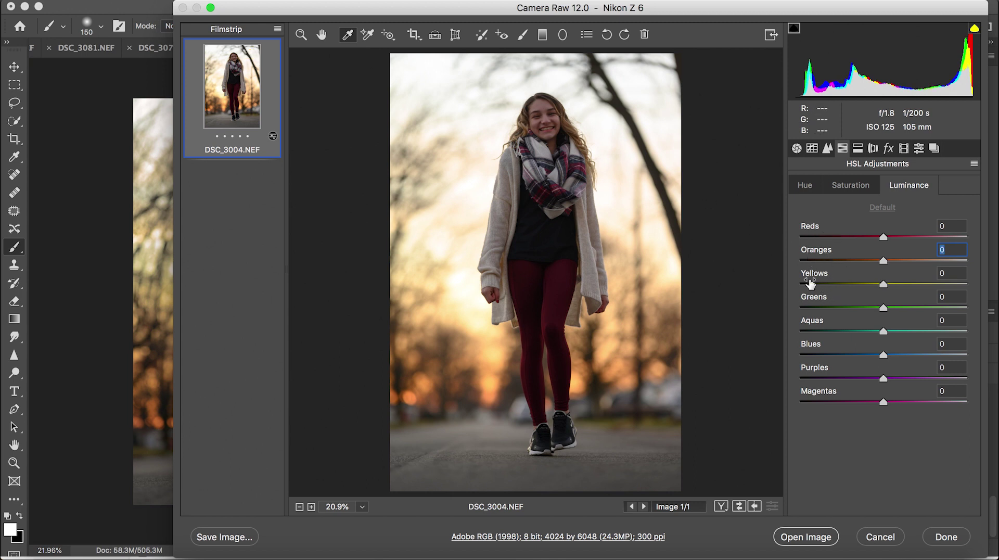
drag(822, 278, 698, 263)
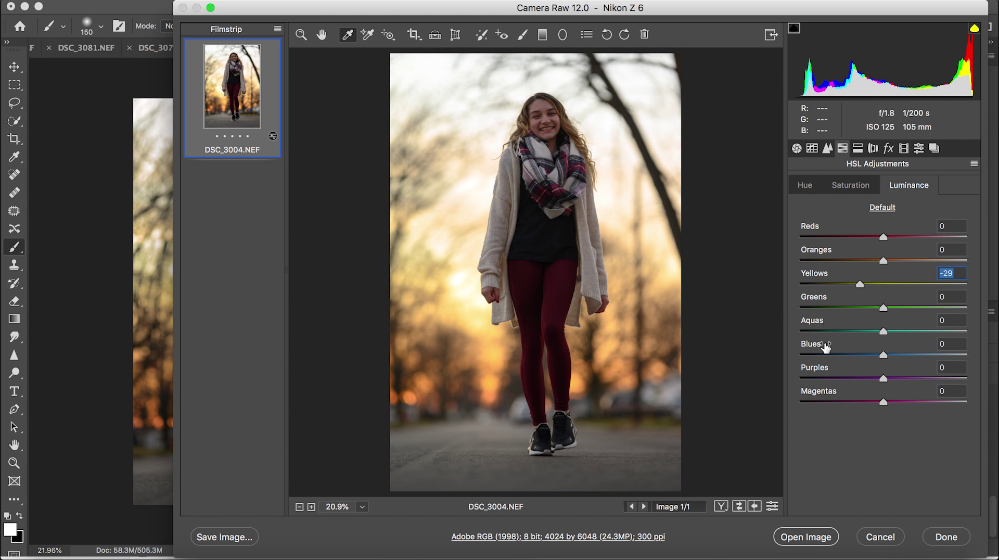
mouse_move(827, 347)
mouse_down()
mouse_move(774, 341)
mouse_move(848, 354)
mouse_move(804, 347)
mouse_move(815, 349)
mouse_up()
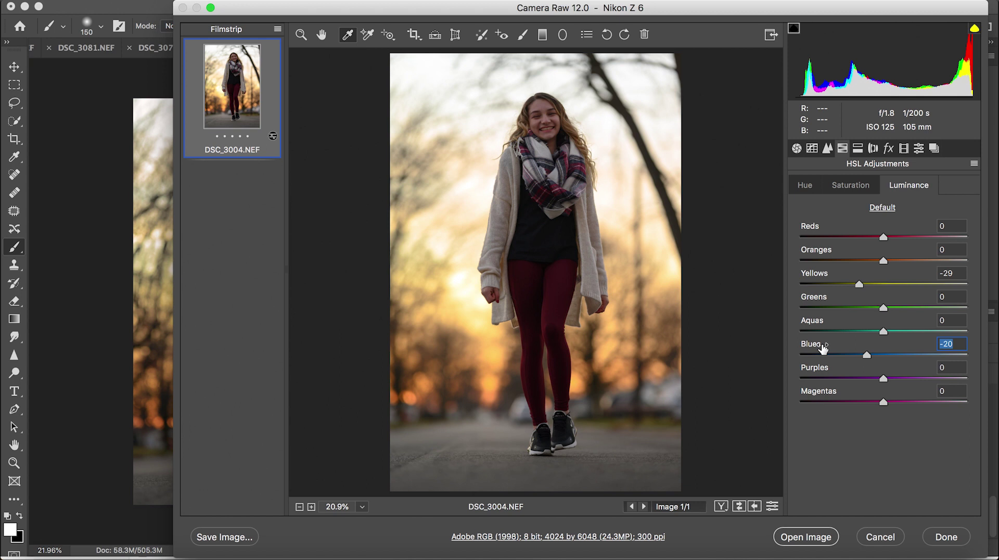
mouse_move(826, 322)
mouse_down()
mouse_move(844, 326)
mouse_move(781, 323)
mouse_move(836, 326)
mouse_move(827, 324)
mouse_up()
Step: Soften the portrait by setting Clarity to -13 and raise Texture to +7 in the basic adjustments
click(796, 150)
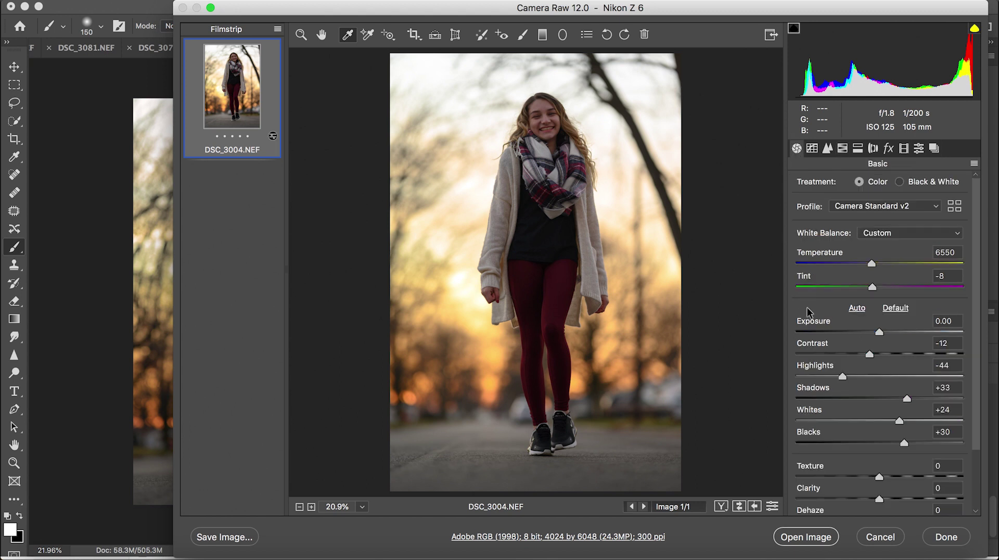
scroll(824, 371, down, 3)
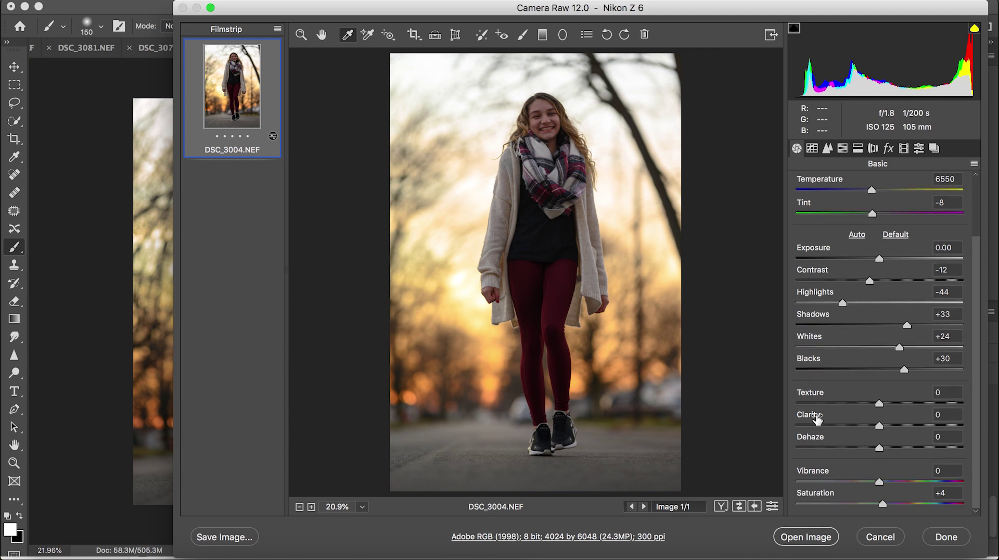
drag(818, 419, 810, 420)
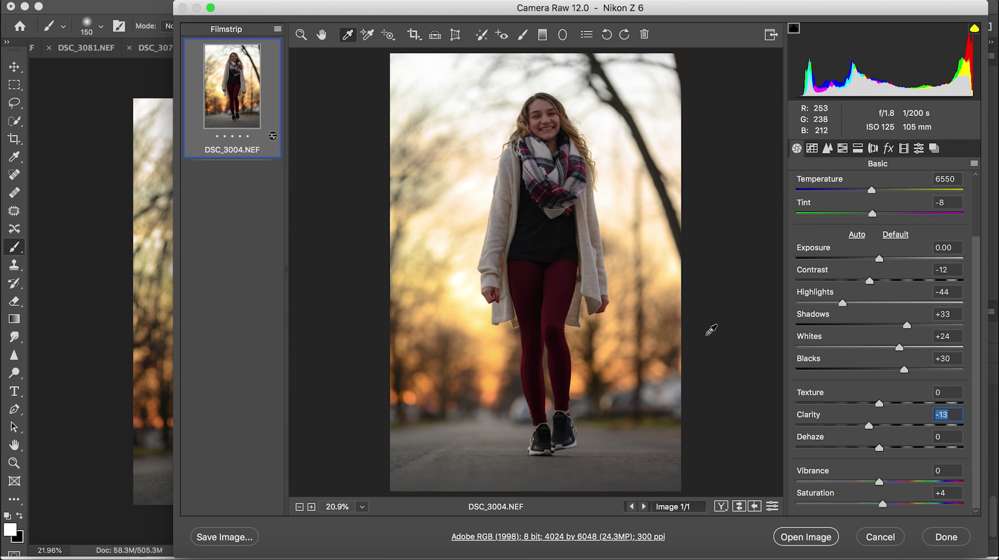
drag(815, 398, 821, 399)
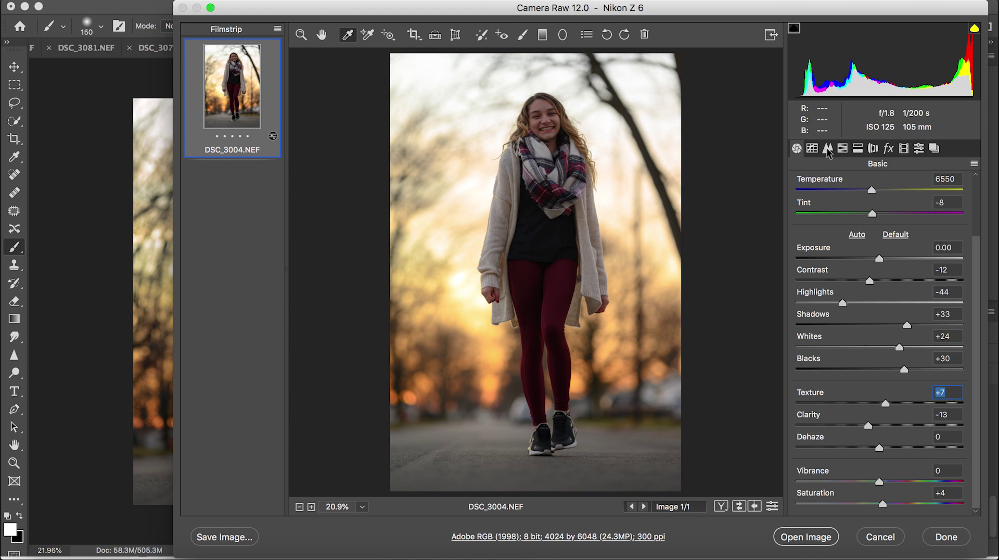
Step: Lower the photo's Contrast to -24
drag(829, 276, 798, 276)
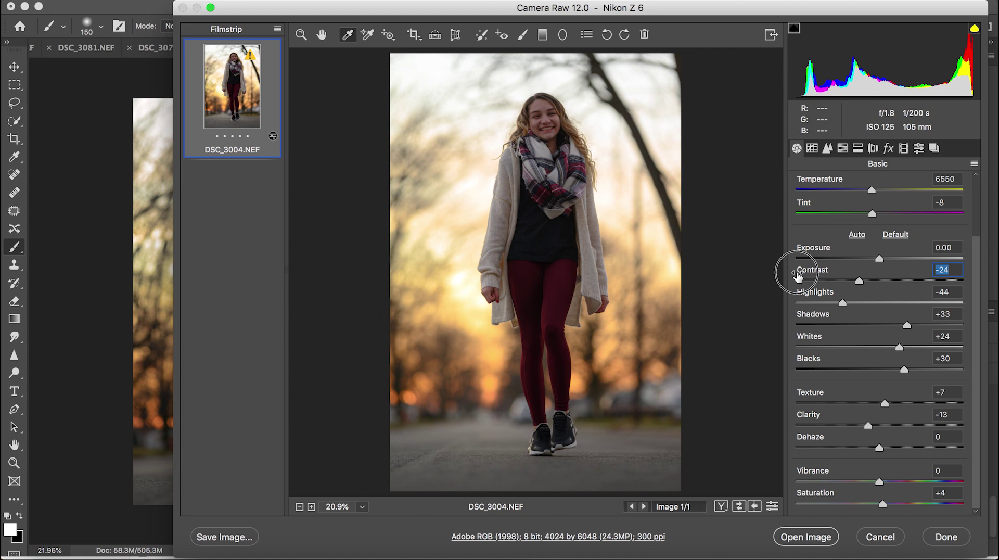
drag(798, 275, 798, 277)
key(Up)
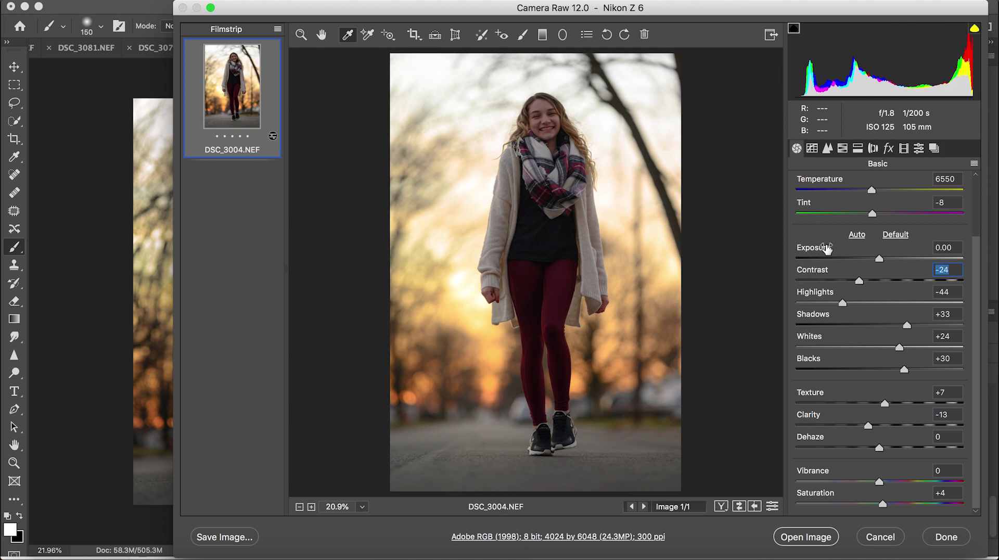
Step: Raise the sharpening Amount to 76 in the detail adjustments
click(826, 147)
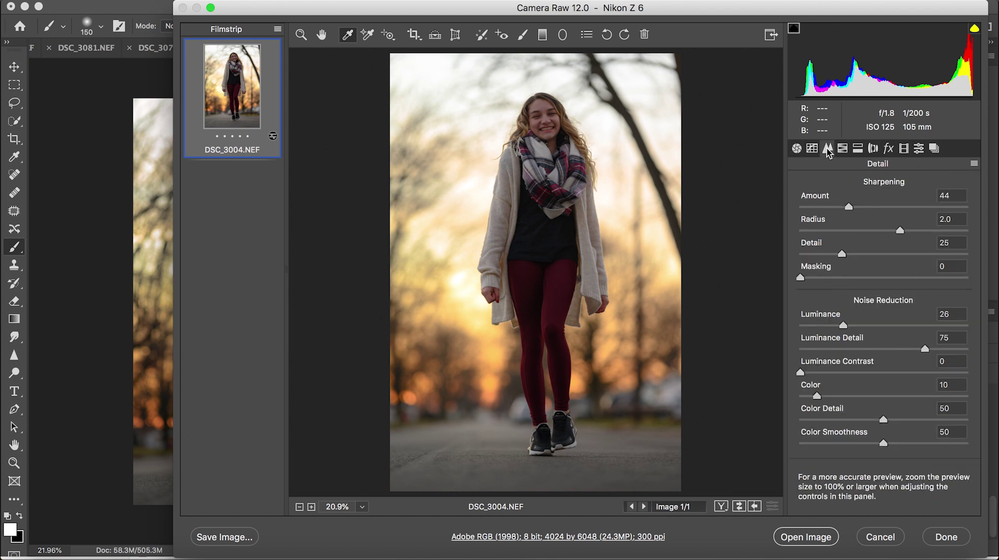
click(810, 198)
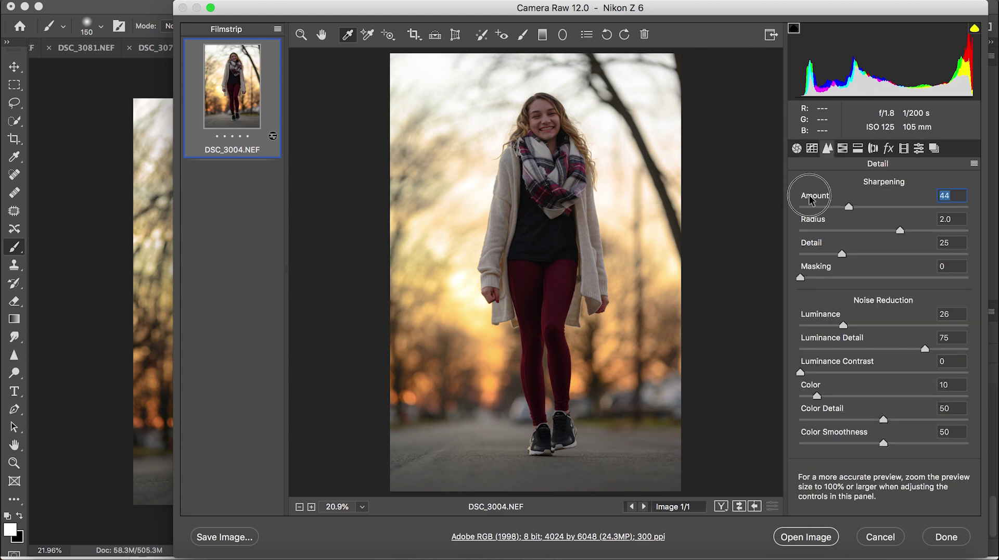
drag(810, 198, 834, 201)
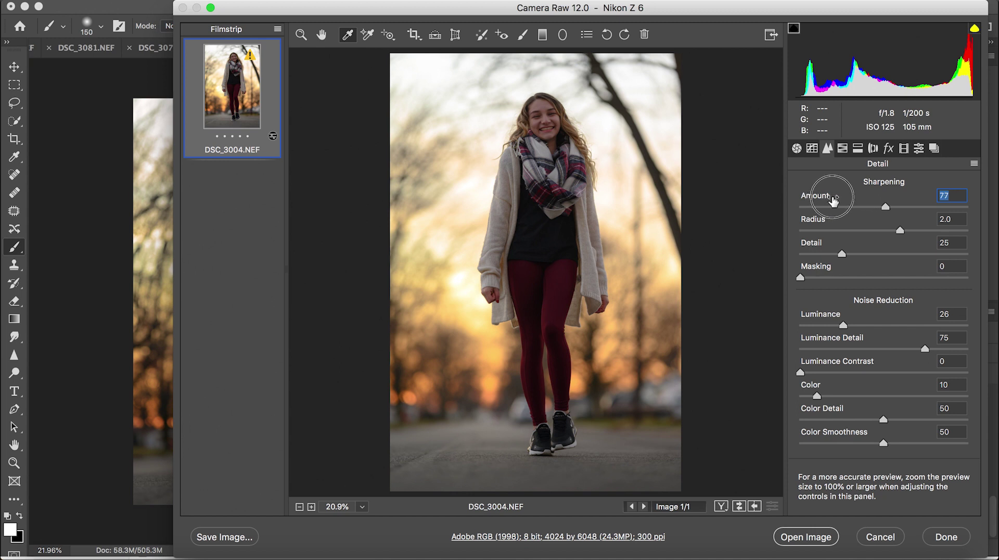
drag(833, 201, 832, 200)
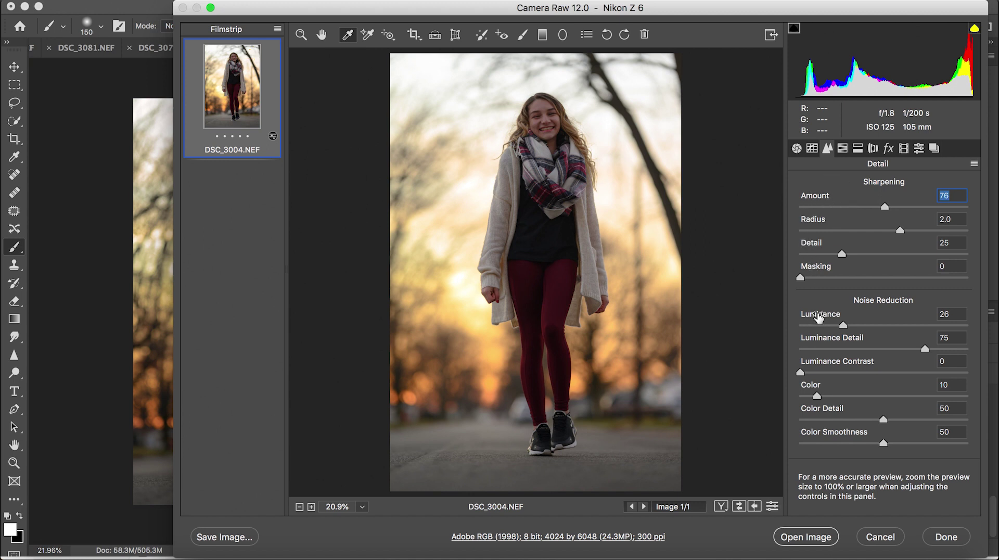
Step: Set Luminance noise reduction to 20, judging the grain on the black shirt at 200% magnification
drag(823, 320, 823, 320)
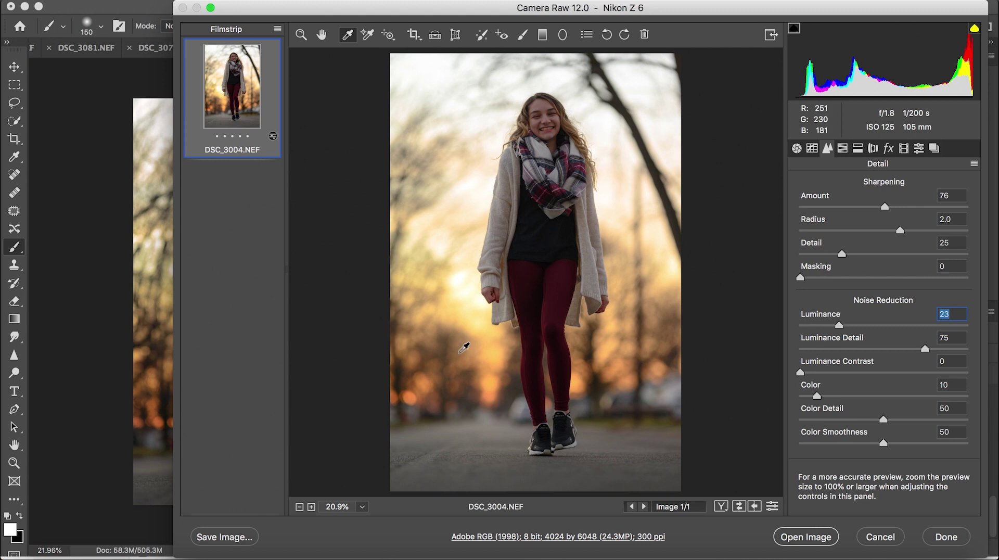
click(301, 35)
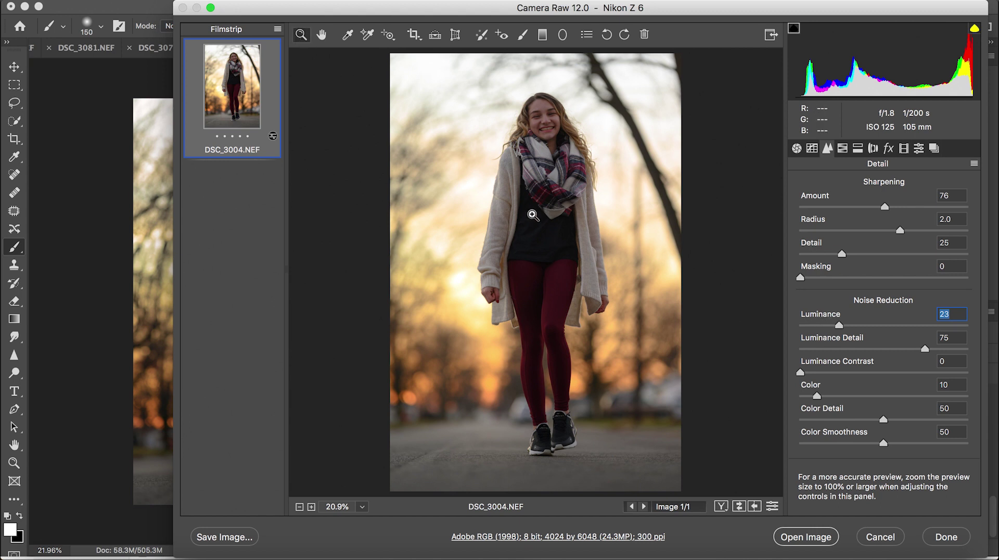
click(510, 194)
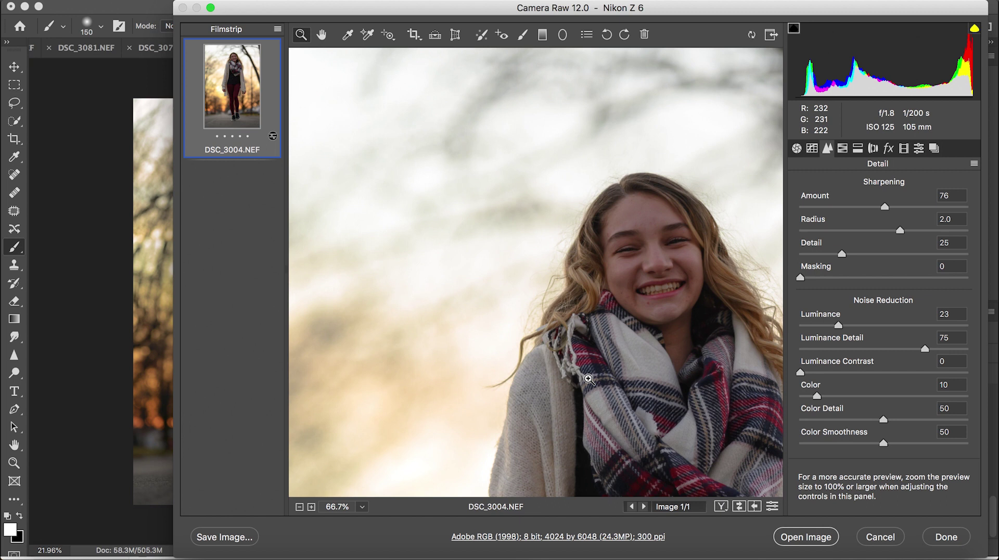
alt+click(589, 379)
scroll(588, 379, down, 5)
click(589, 380)
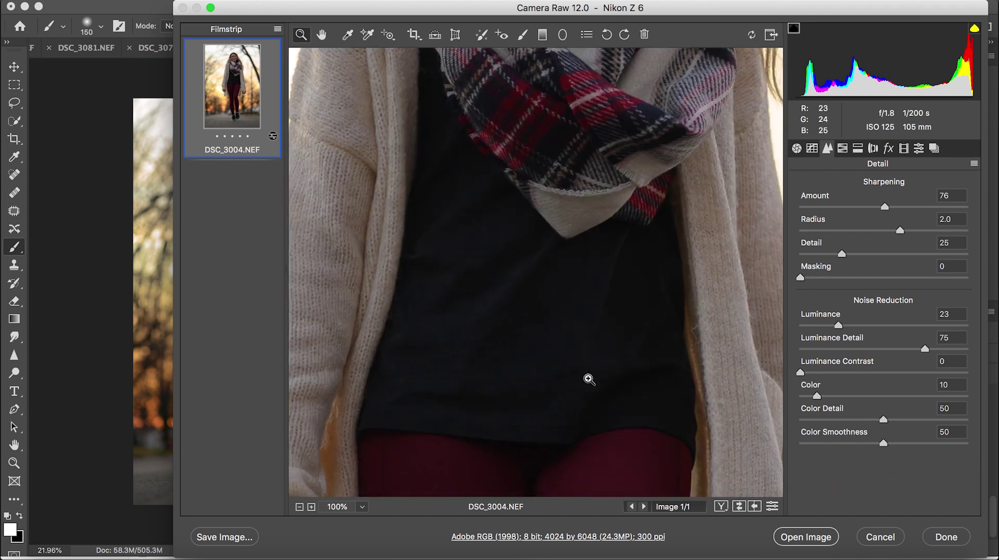
click(512, 280)
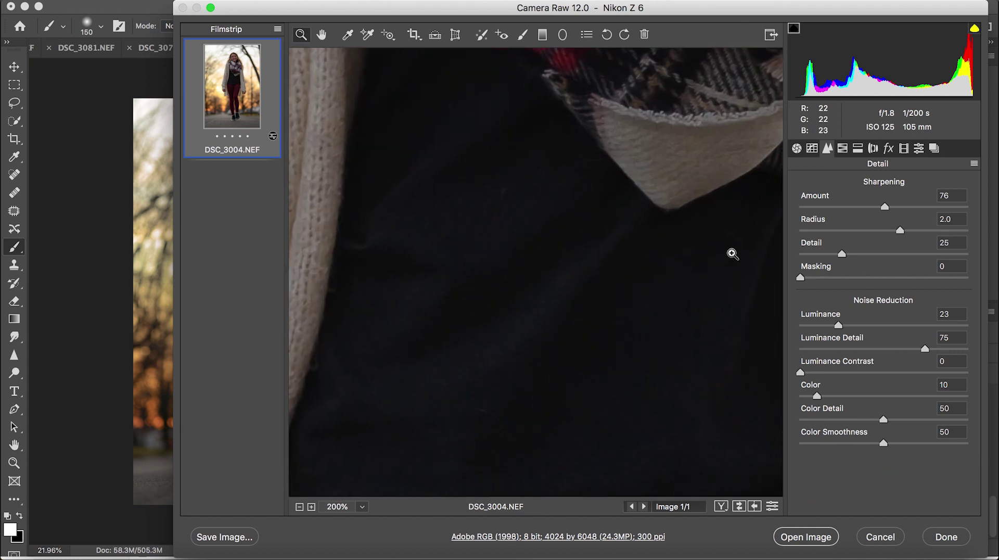
drag(819, 316, 705, 312)
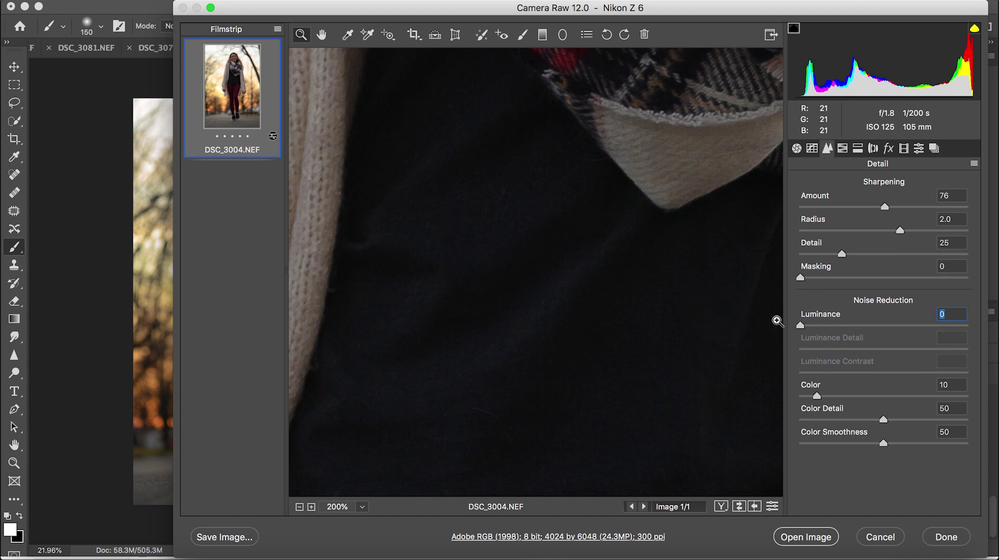
drag(812, 318, 827, 319)
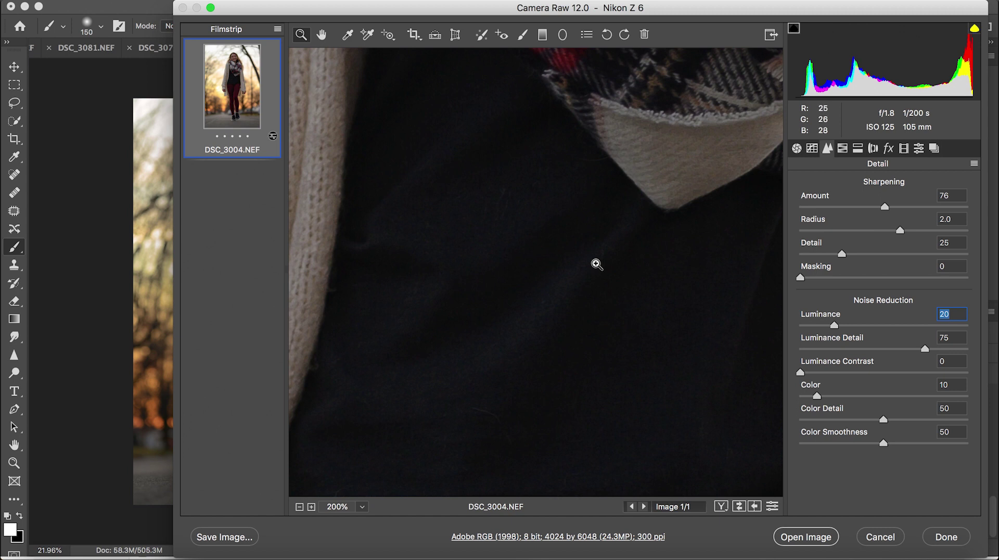
alt+click(531, 285)
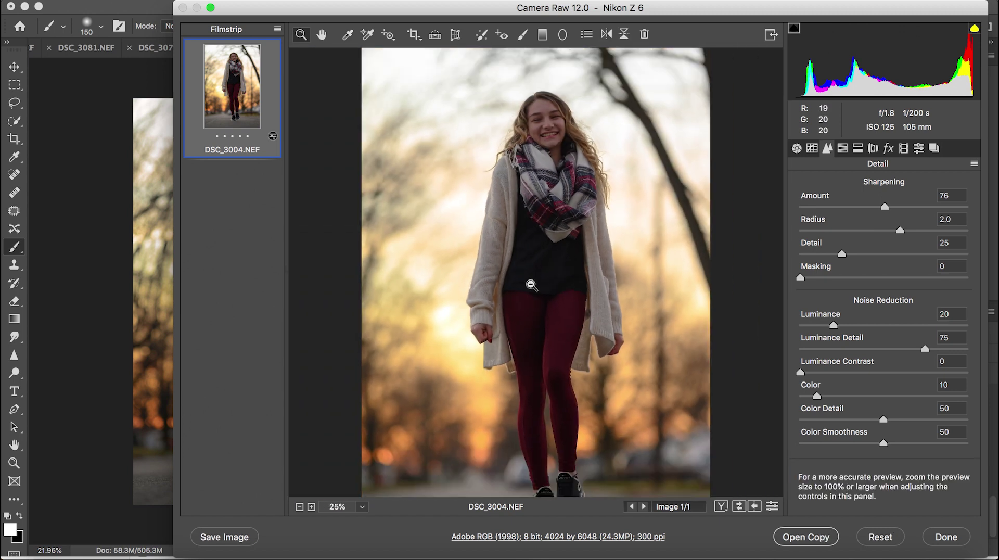
Step: Enable lens profile corrections for the Sigma 105mm lens and set the profile's Vignetting correction amount to 0
alt+click(532, 285)
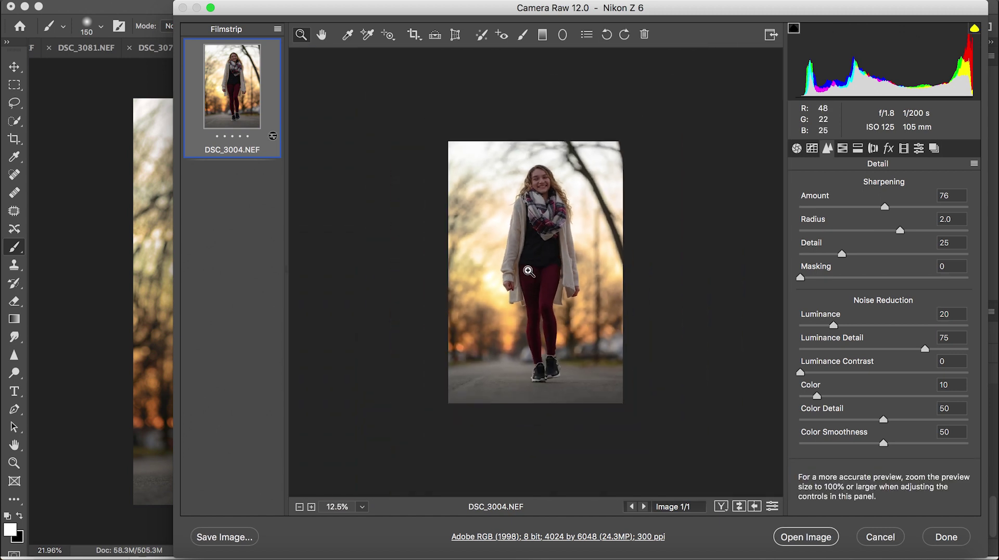
click(529, 272)
click(874, 149)
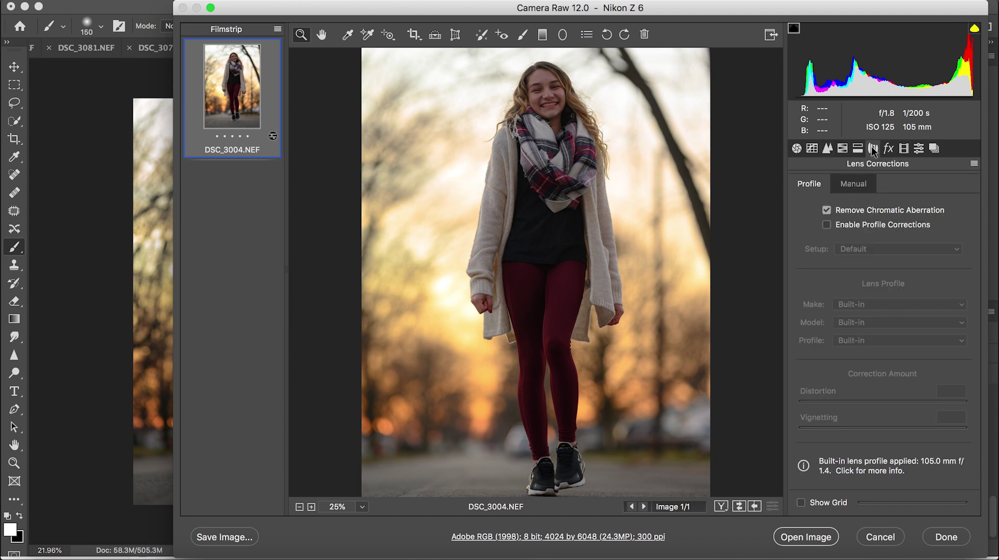
click(826, 225)
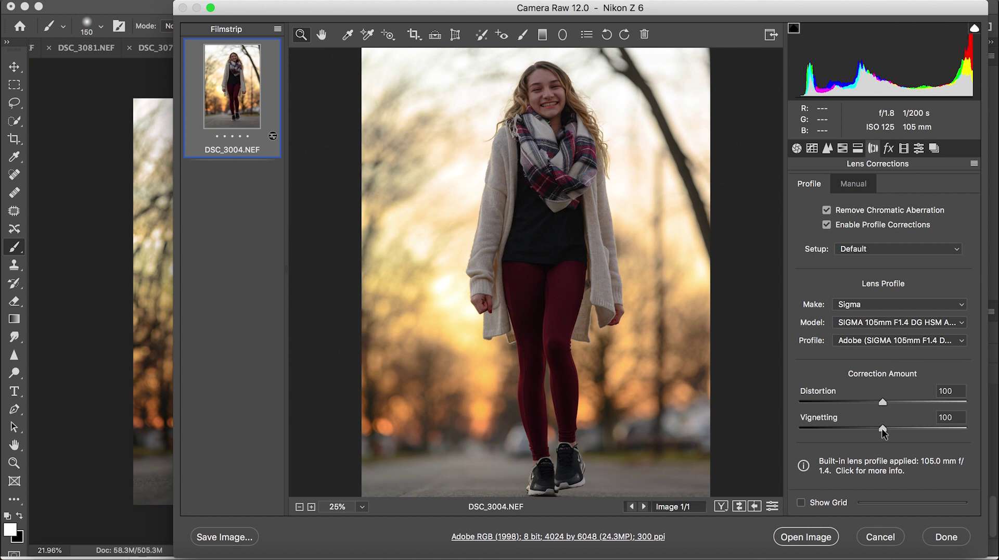
drag(882, 428, 790, 419)
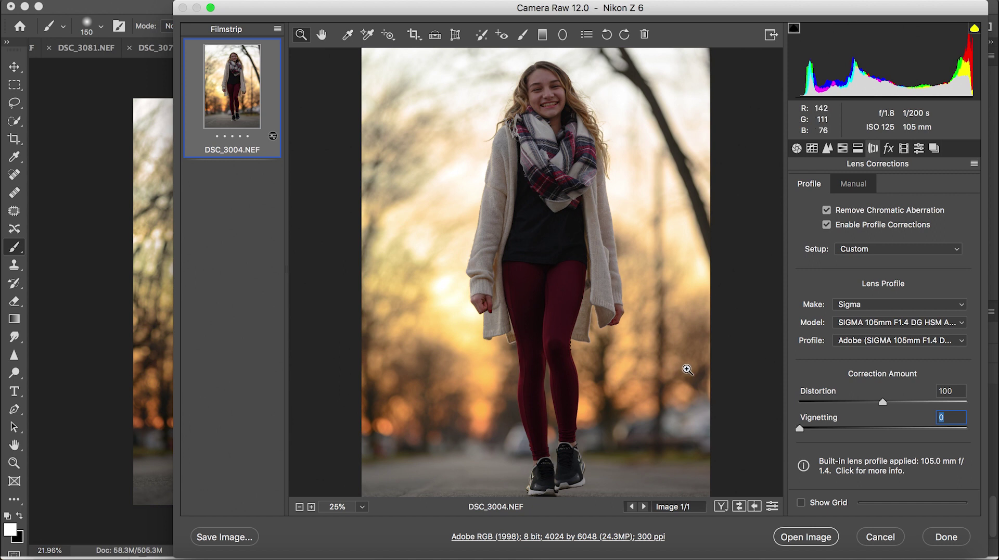
Step: Open the developed raw photo in Photoshop, keeping its embedded Adobe RGB (1998) profile
click(806, 536)
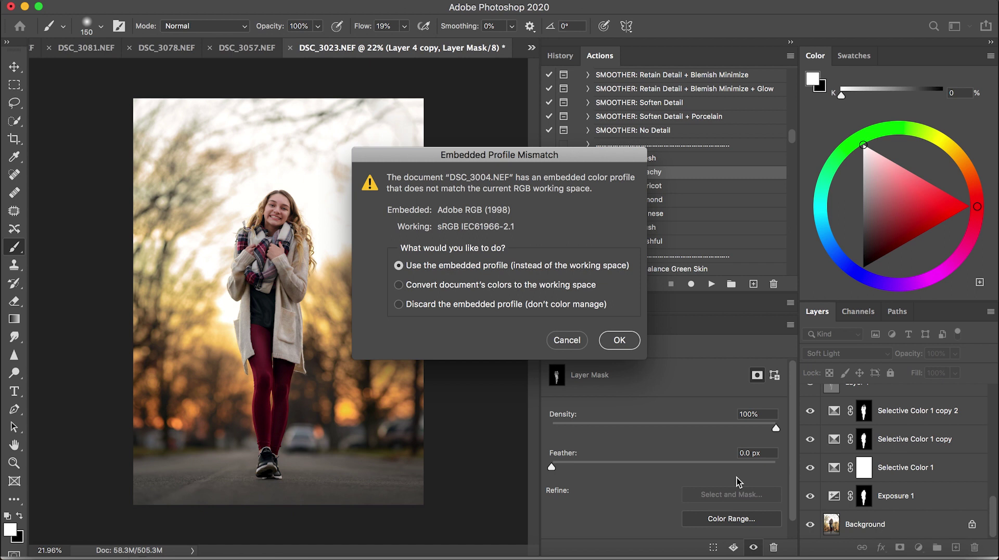
click(620, 341)
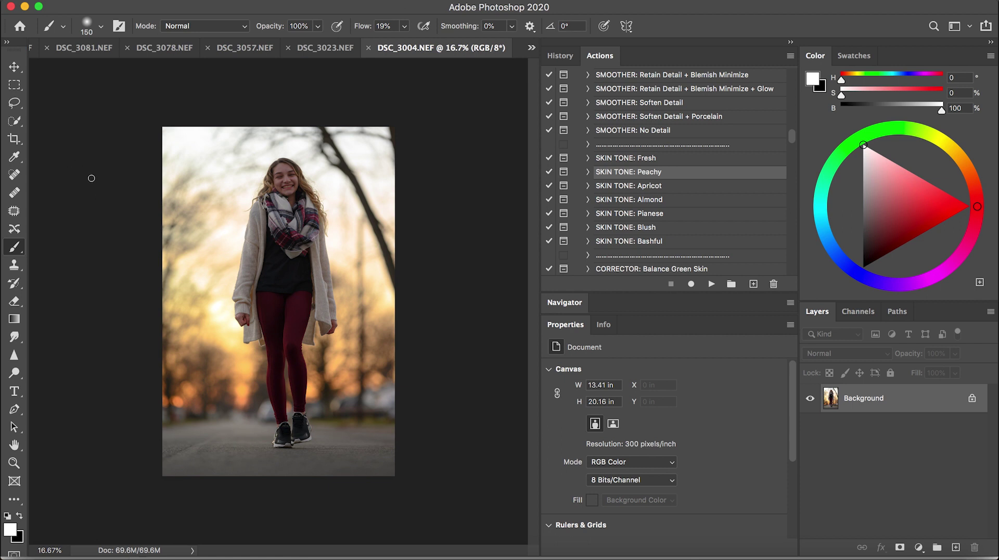
Step: Select the woman automatically with Select Subject and refine the selection around her coat using a Quick Selection brush of size 70
click(14, 104)
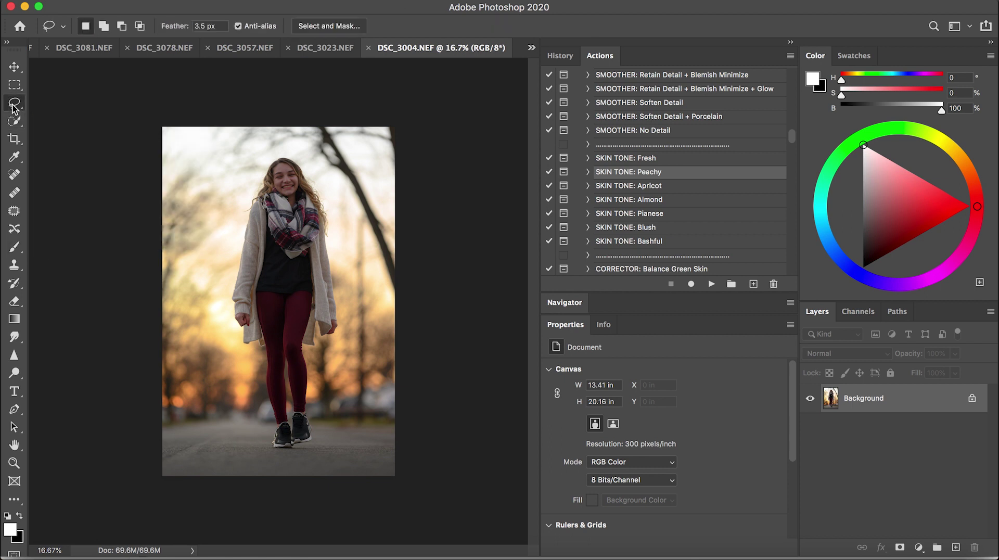
click(16, 122)
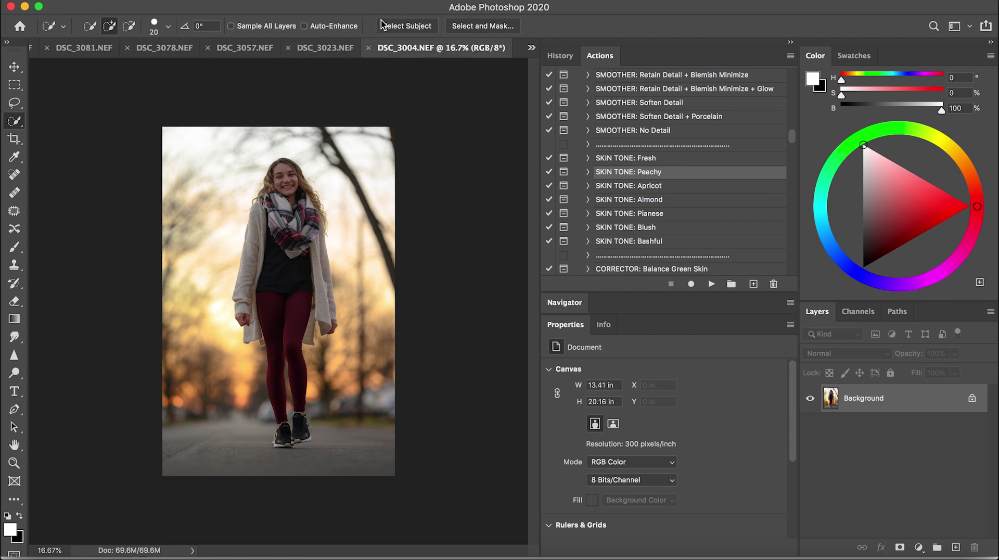
click(399, 28)
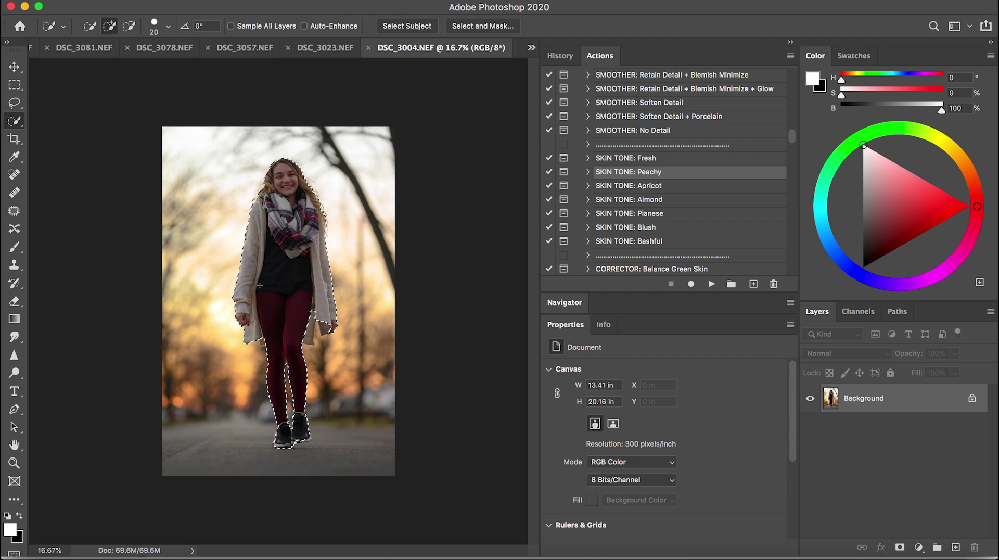
scroll(259, 286, up, 3)
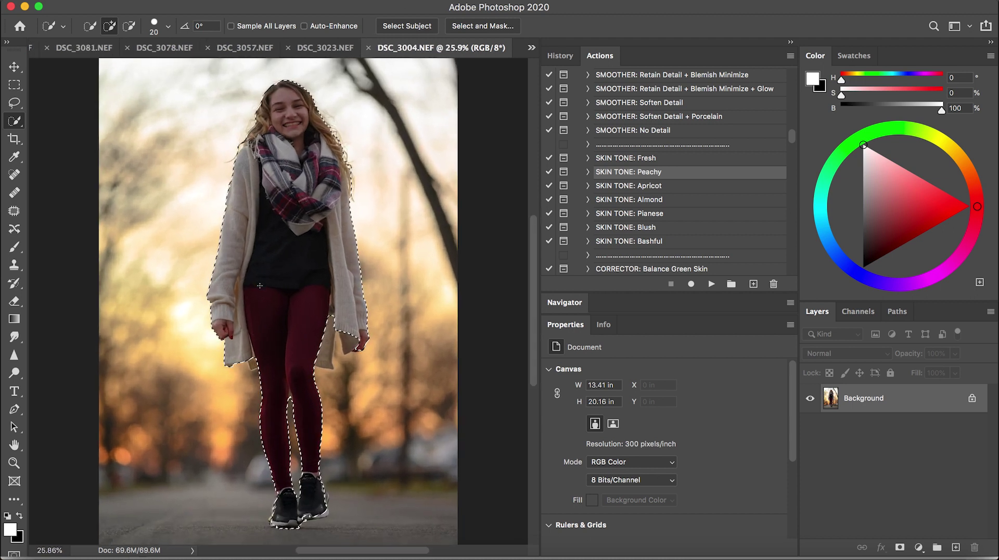
key(bracketright)
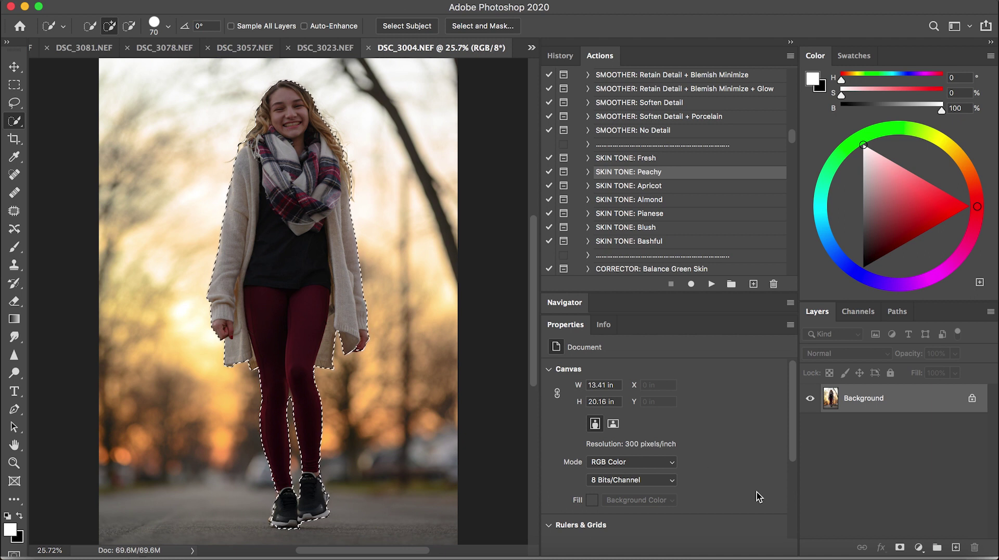
Step: Add an Exposure adjustment layer masked to the selected woman and inspect its mask on the canvas
click(919, 547)
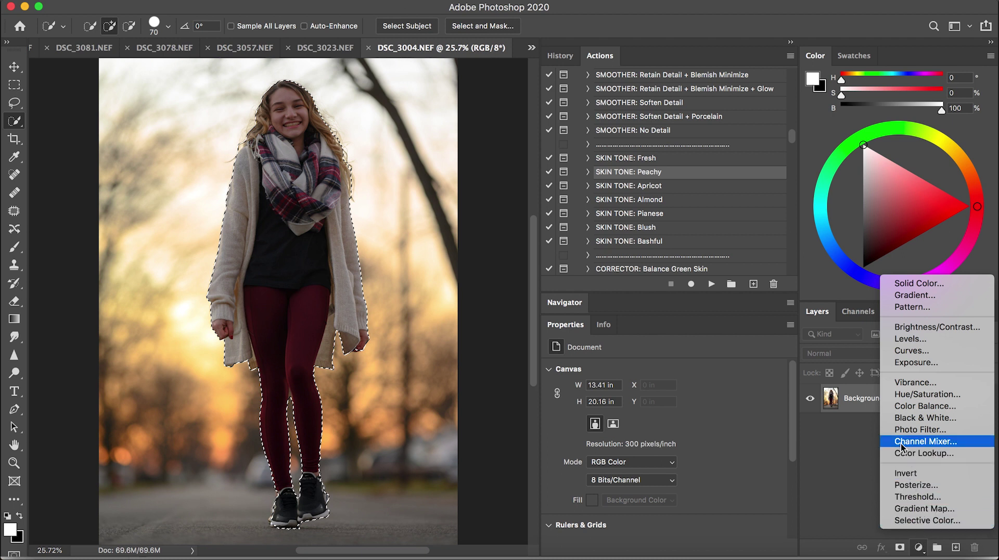
click(909, 362)
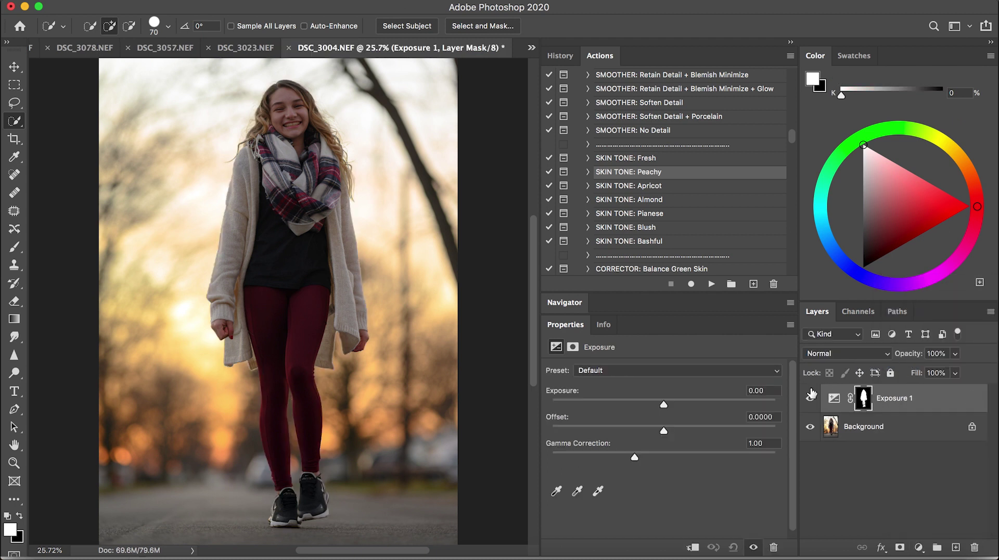
alt+click(865, 399)
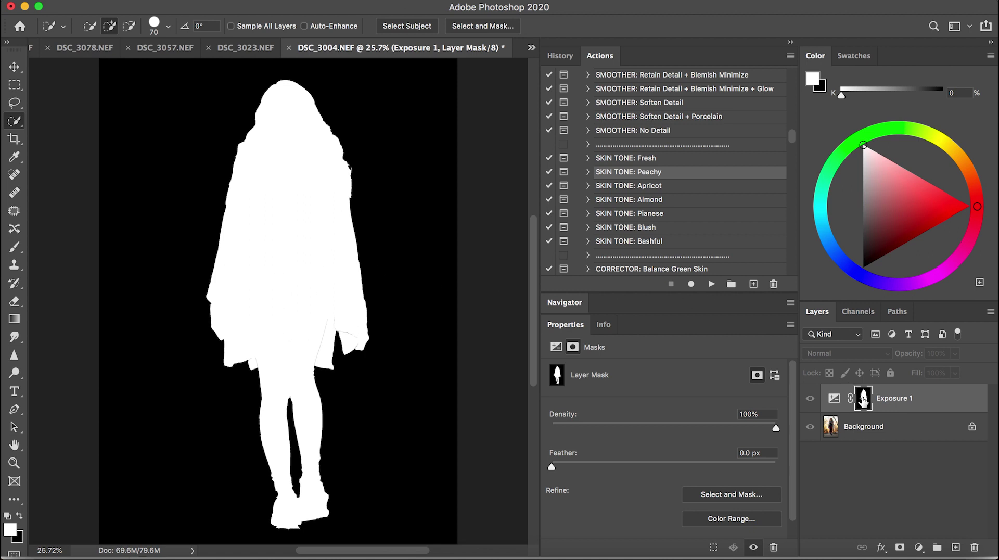
alt+click(864, 399)
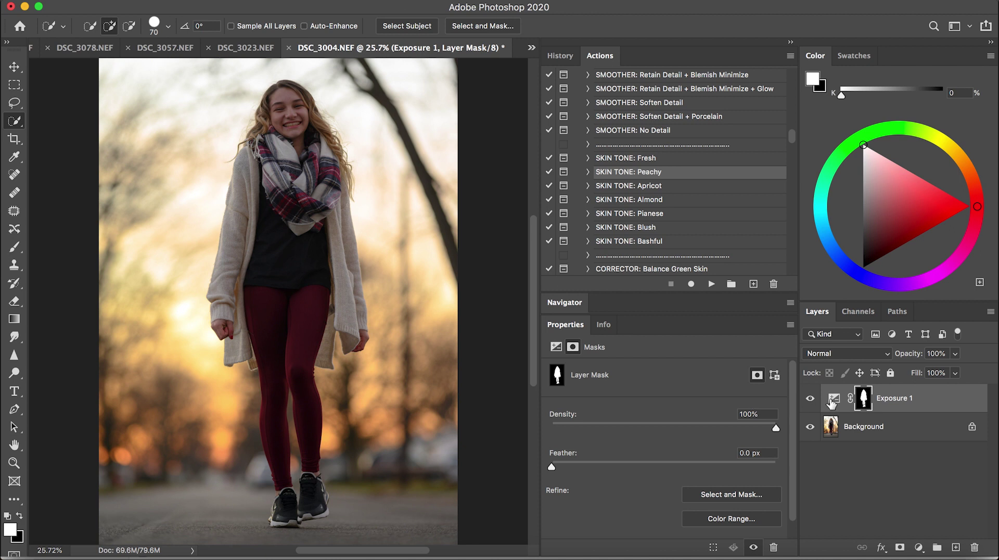
Step: Set the Exposure layer's exposure to +0.49 and compare the photo with the layer hidden and shown
click(833, 400)
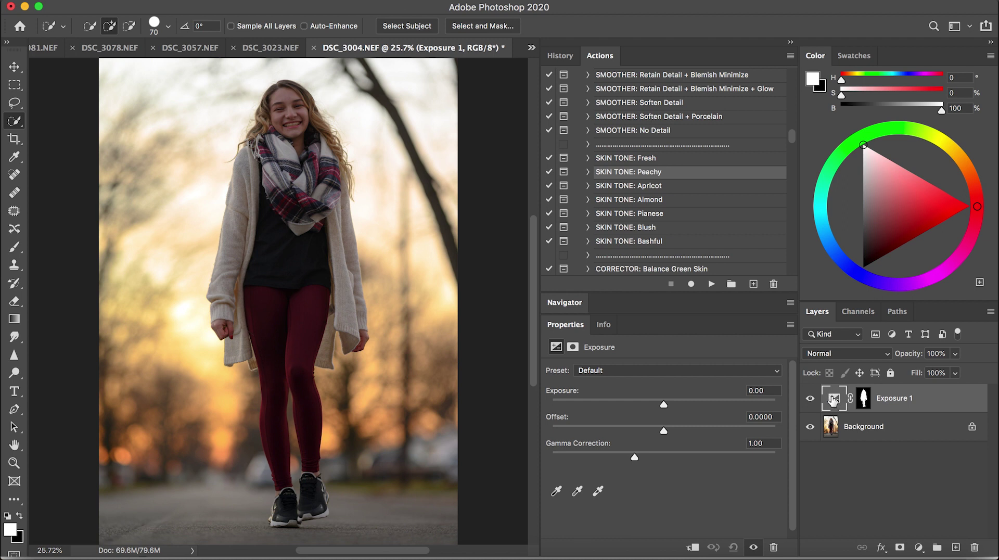
drag(663, 400, 670, 406)
drag(669, 404, 671, 405)
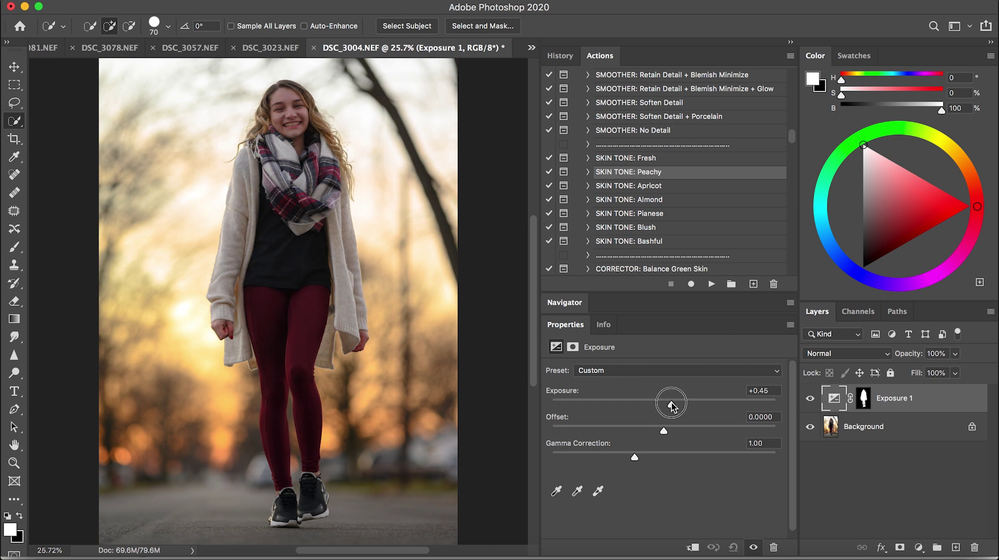
drag(671, 405, 674, 407)
drag(674, 407, 673, 406)
click(809, 400)
click(810, 401)
click(809, 400)
click(809, 400)
Step: Add a Hue/Saturation adjustment layer and target the Blues range by sampling the scarf below the chin
click(919, 547)
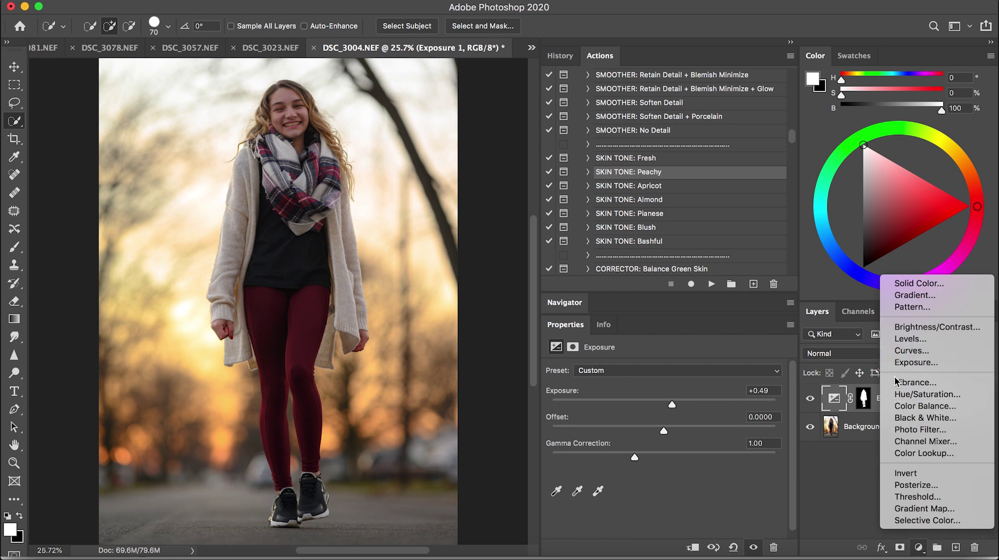
click(901, 395)
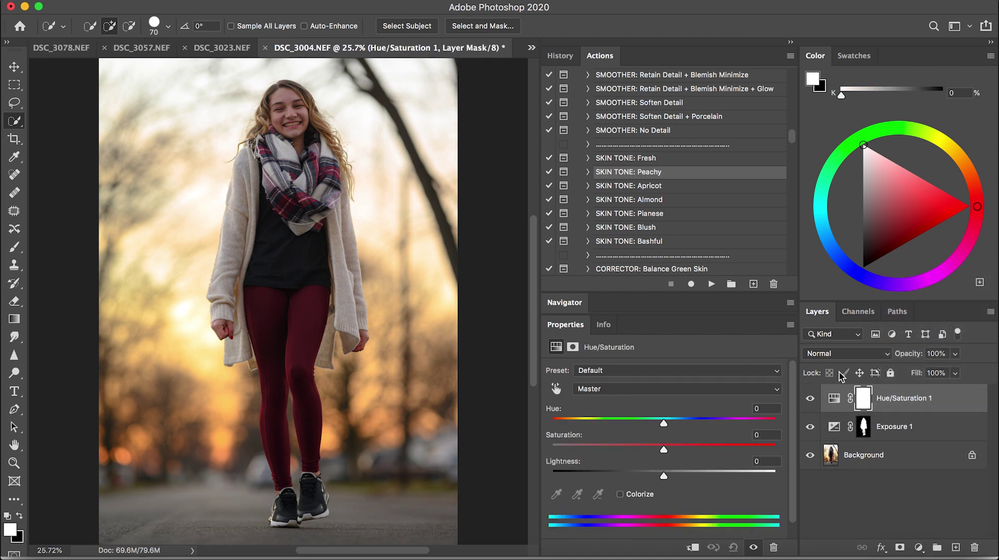
click(557, 388)
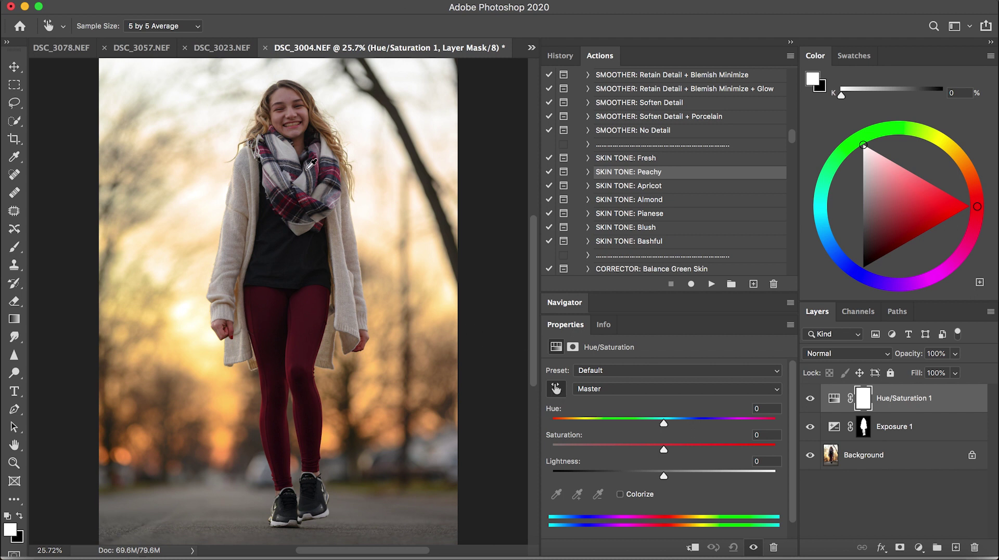
click(288, 152)
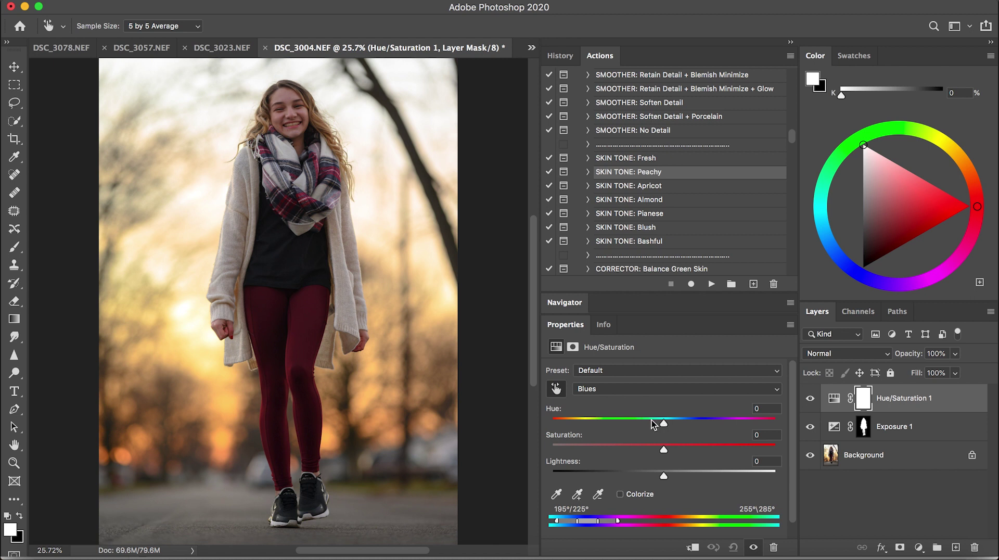
Step: Exaggerate the Blues to hue +180 and saturation +100 to reveal the affected areas, and return them to hue 0 and saturation +1
drag(663, 422, 810, 435)
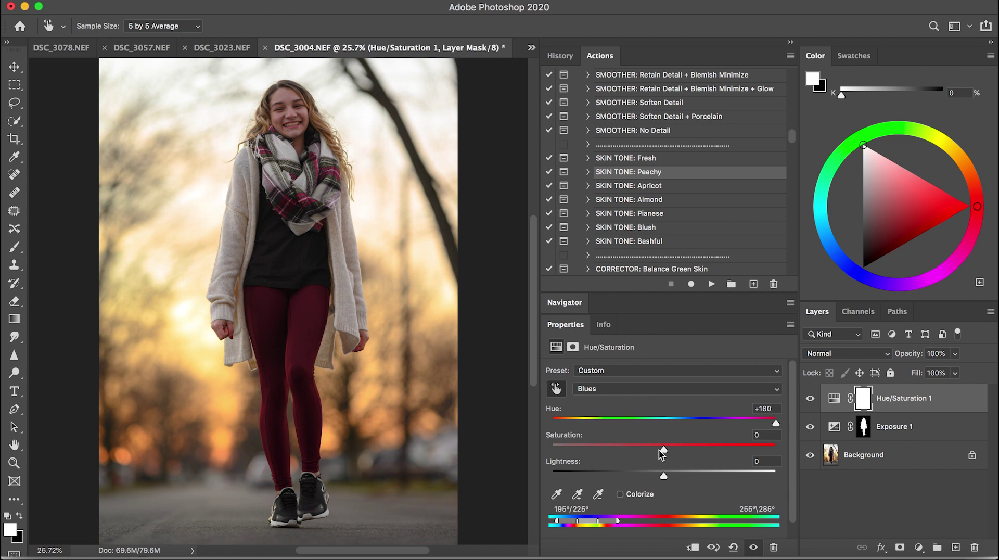
drag(665, 450, 801, 448)
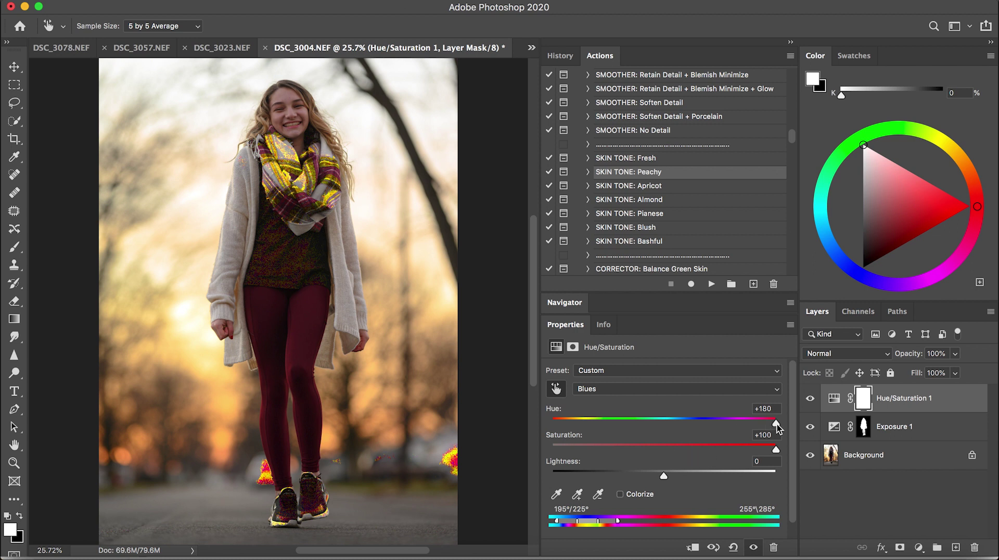
click(664, 420)
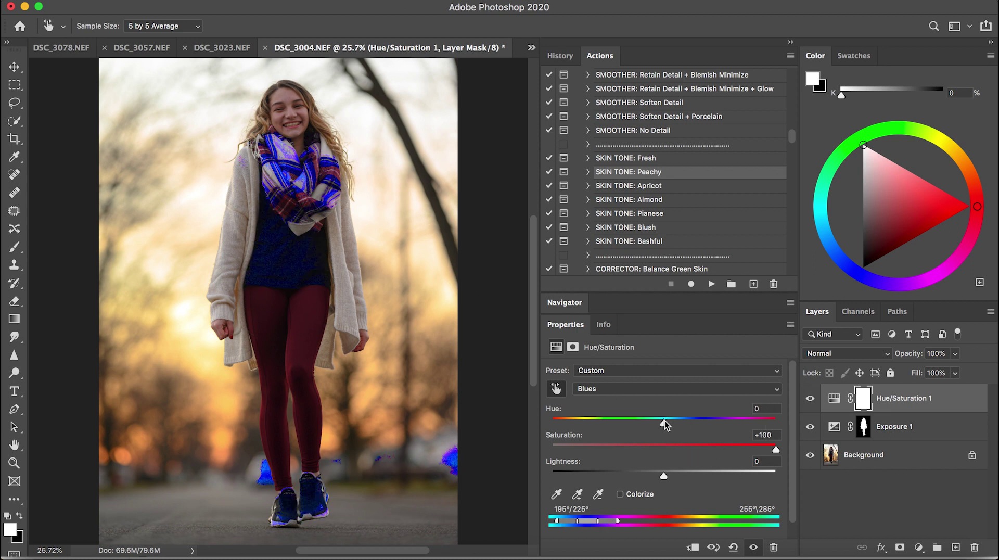
click(667, 446)
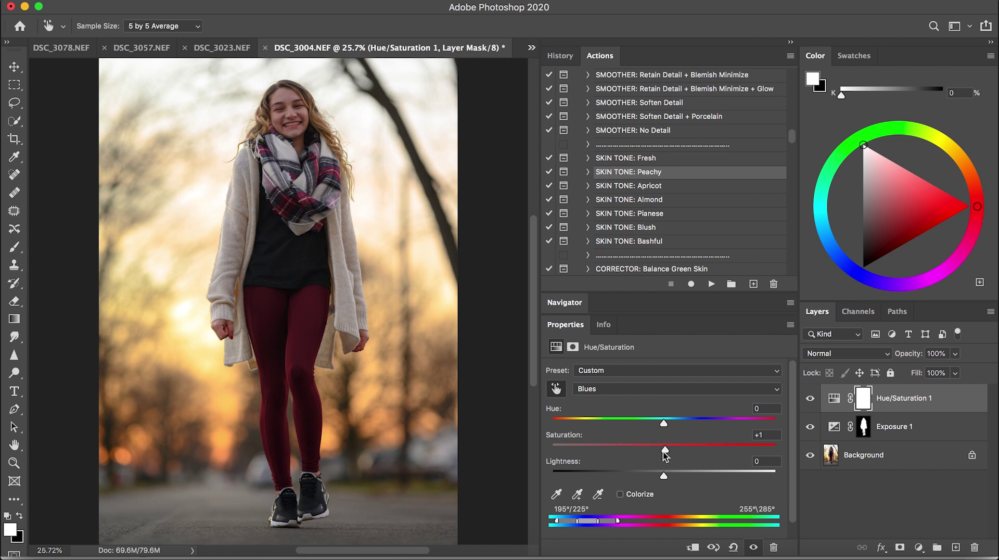
Step: Set the Blues saturation to -77 and lightness to +60 to neutralise the scarf's blue cast
drag(666, 449, 581, 449)
drag(663, 476, 732, 484)
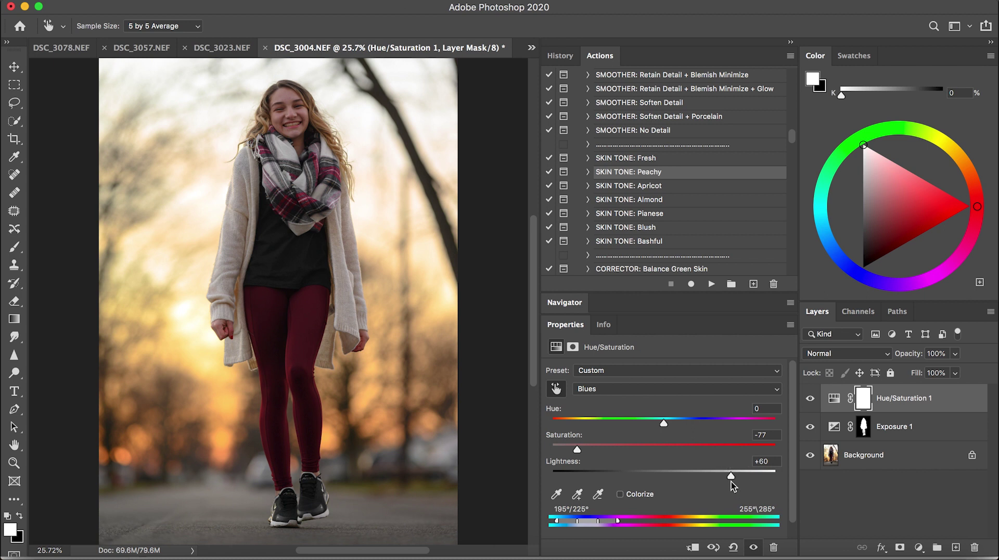
Step: Sample several spots on the scarf below the chin to check which colour ranges they belong to
click(285, 153)
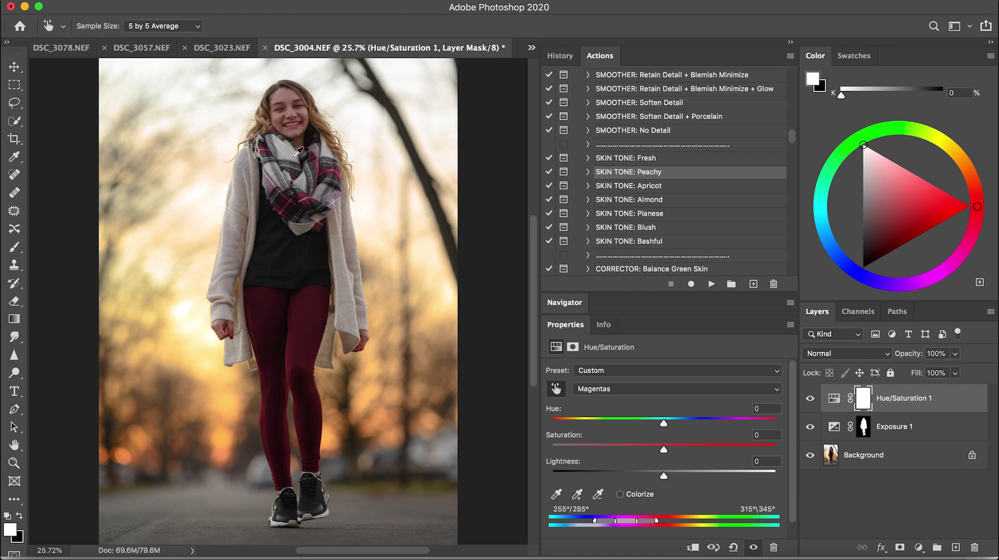
click(298, 155)
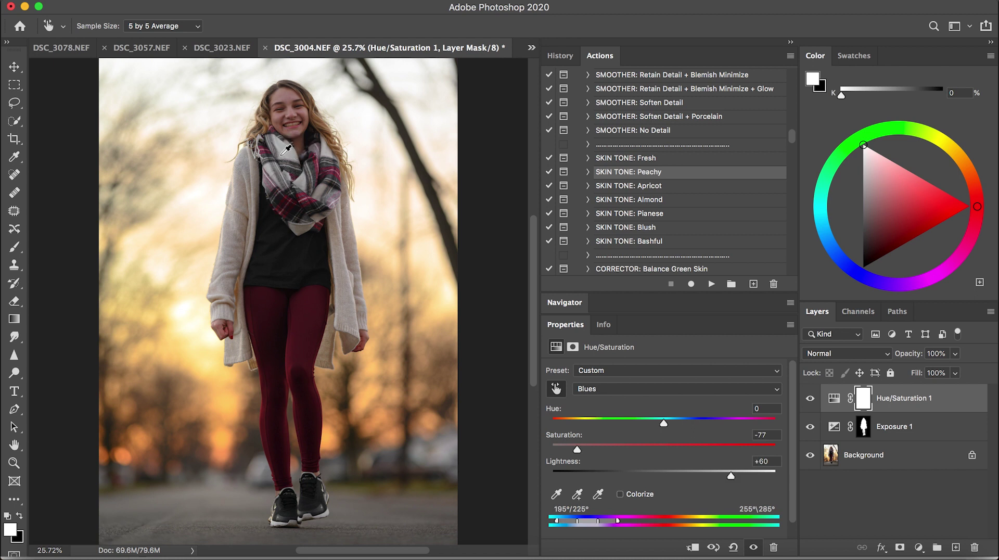
click(285, 153)
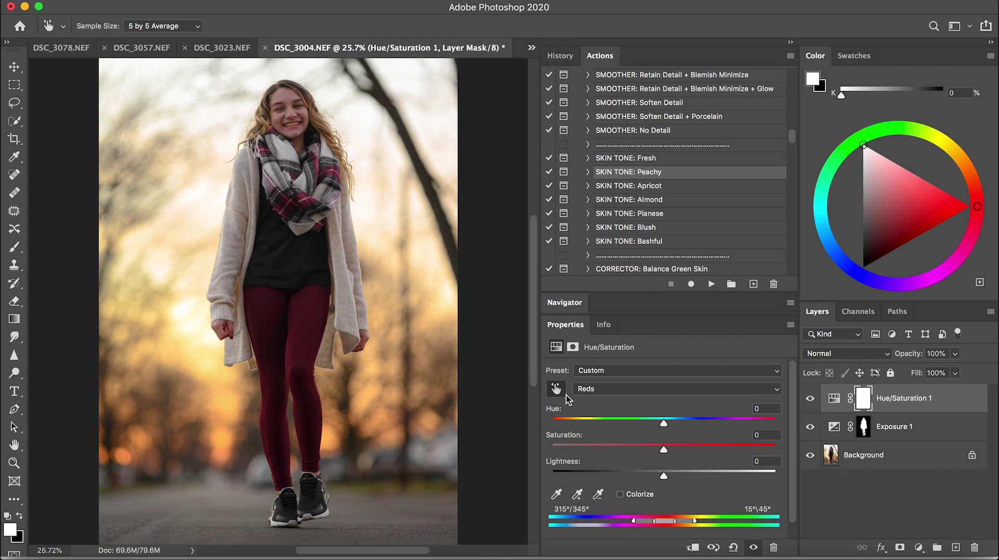
mouse_move(663, 424)
mouse_down()
mouse_move(758, 430)
mouse_move(787, 444)
mouse_move(673, 443)
mouse_move(744, 444)
mouse_move(669, 426)
mouse_move(666, 433)
mouse_up()
click(285, 153)
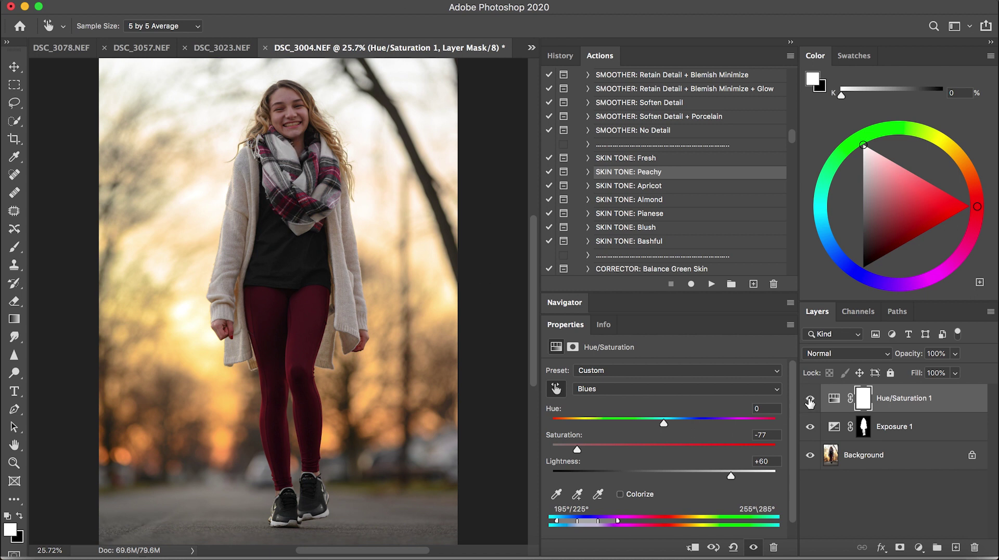
Step: Add a Curves adjustment layer that slightly brightens the midtones, invert its mask to black, and switch to the Brush tool
click(918, 548)
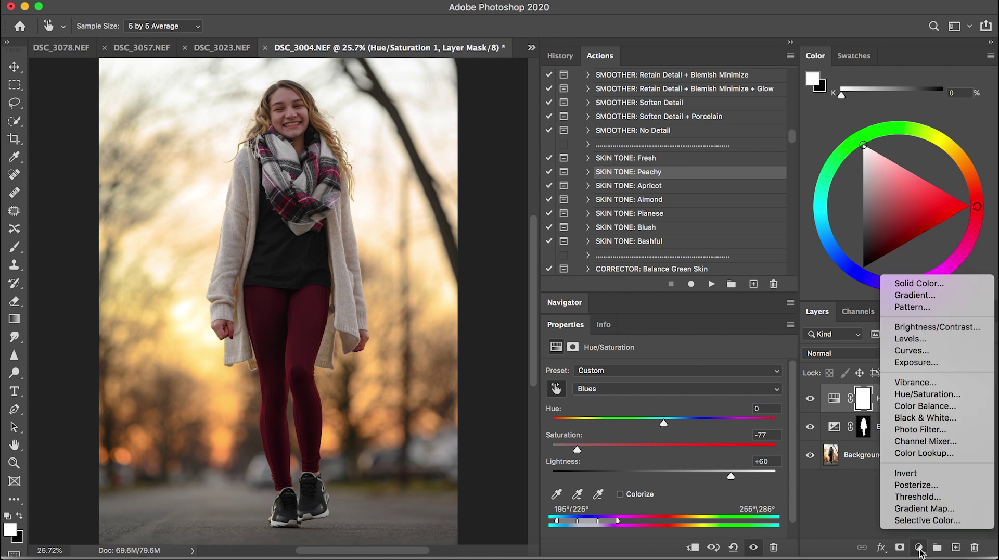
click(911, 351)
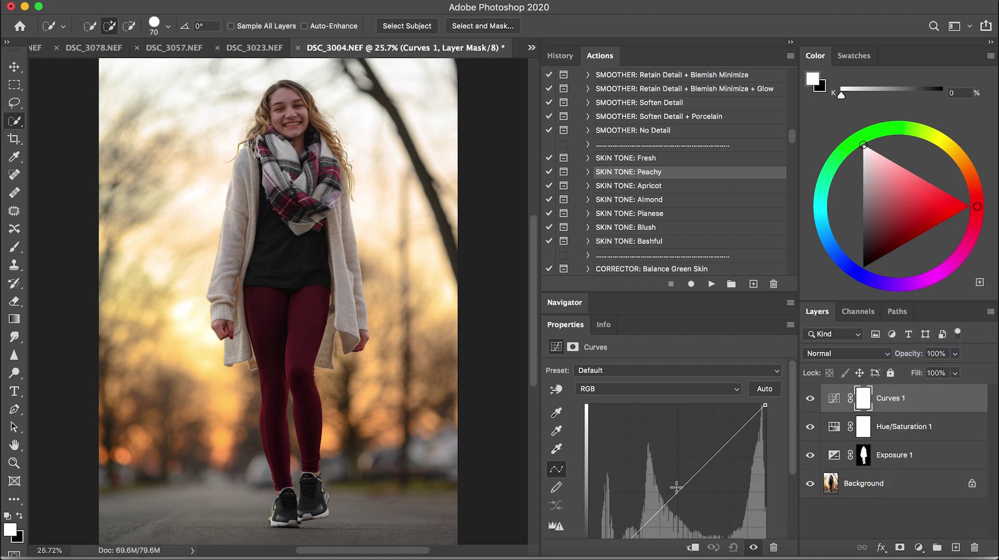
drag(676, 490, 675, 484)
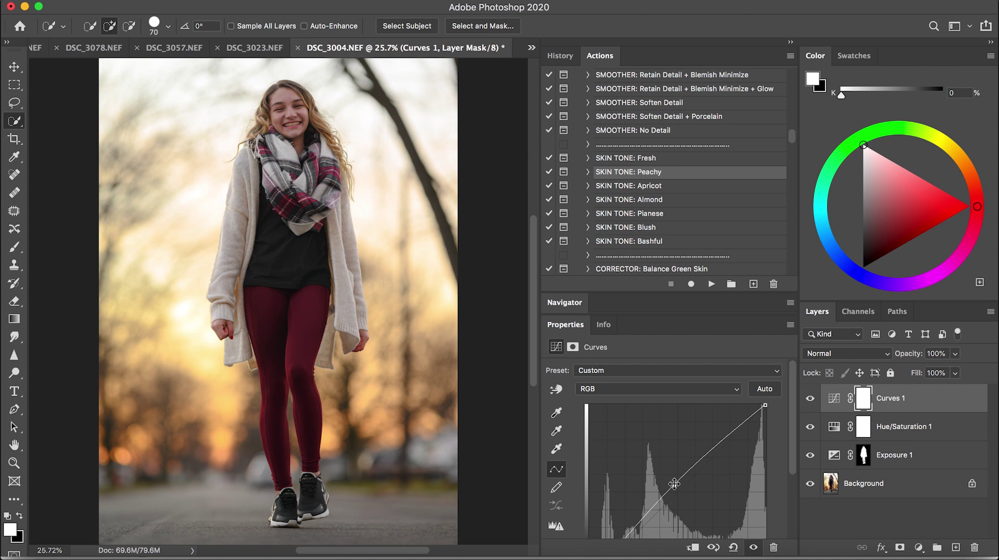
key(super+i)
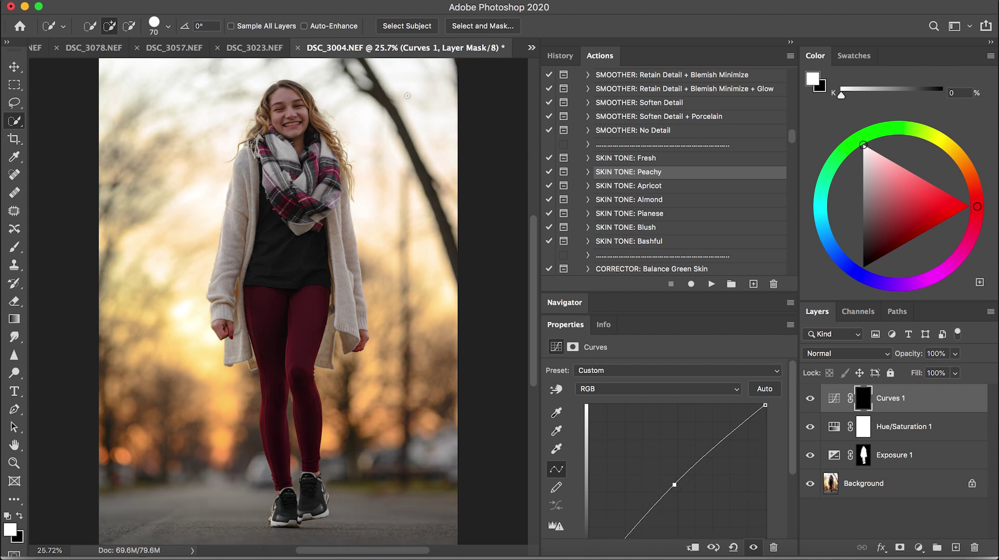
key(b)
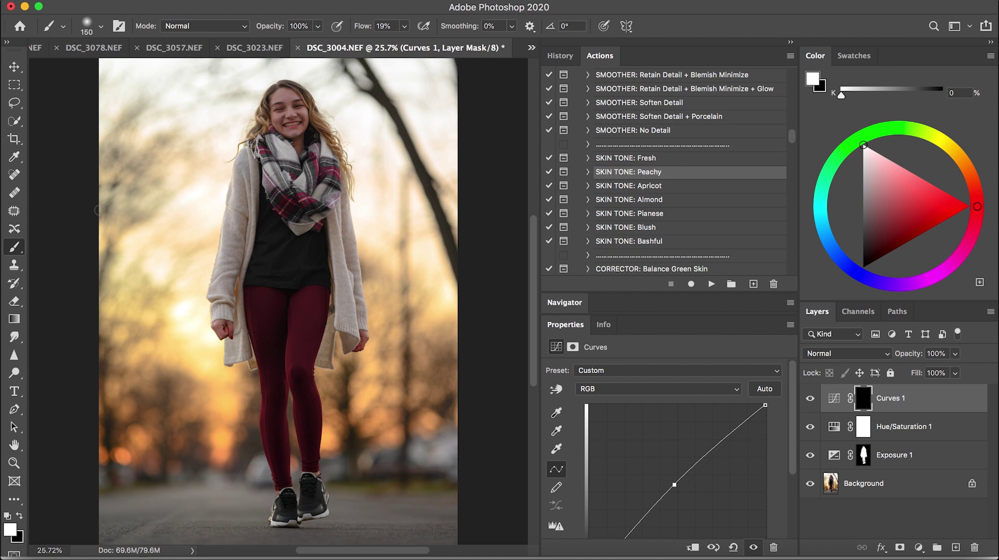
Step: Reveal the curves brightening on the subject's face by painting white on the Curves 1 mask at 16% flow with a 500 px brush
click(363, 28)
drag(363, 29, 360, 29)
key(bracketright)
key(bracketright)
key(bracketright)
key(bracketright)
key(bracketright)
key(bracketright)
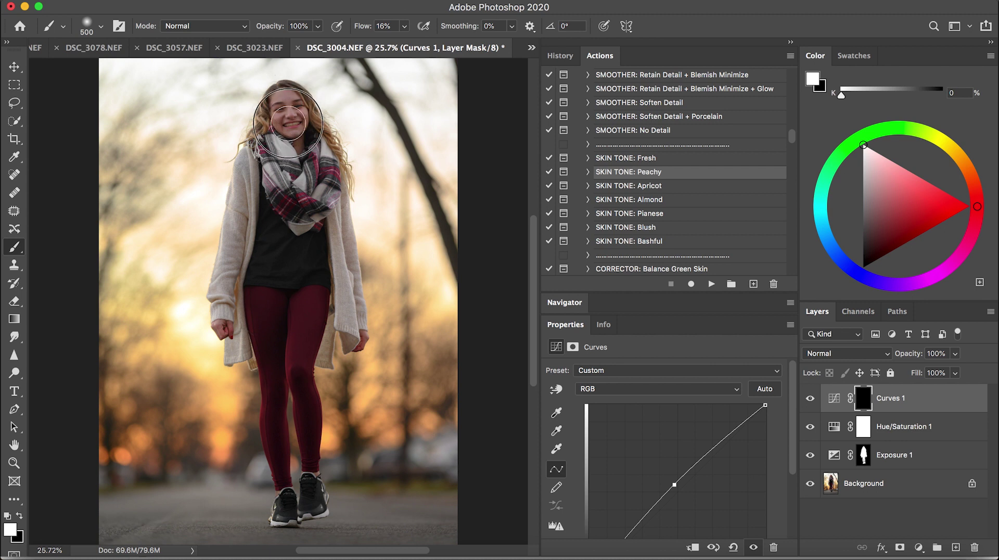
click(287, 125)
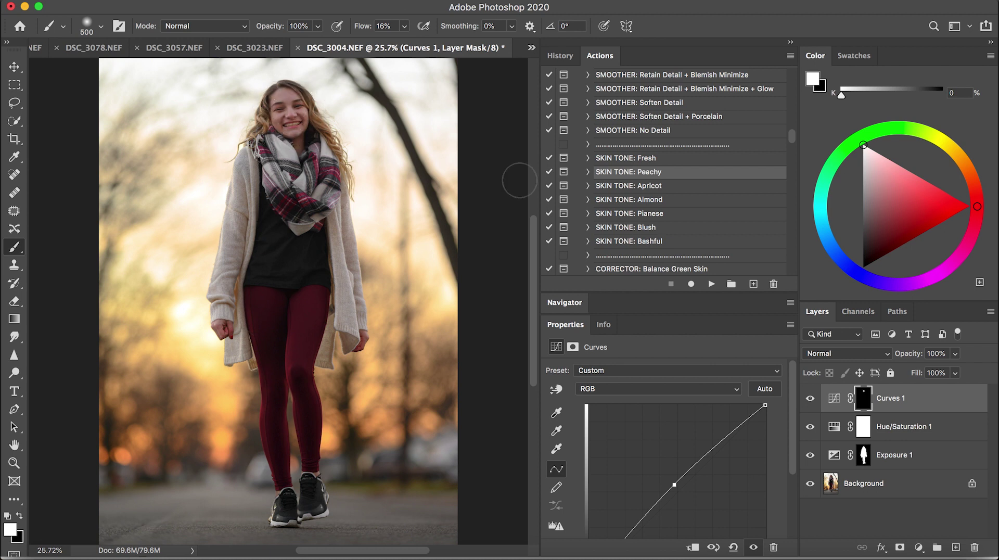
Step: Compare the face with and without the Curves 1 adjustment
click(810, 399)
click(810, 398)
click(810, 399)
click(810, 398)
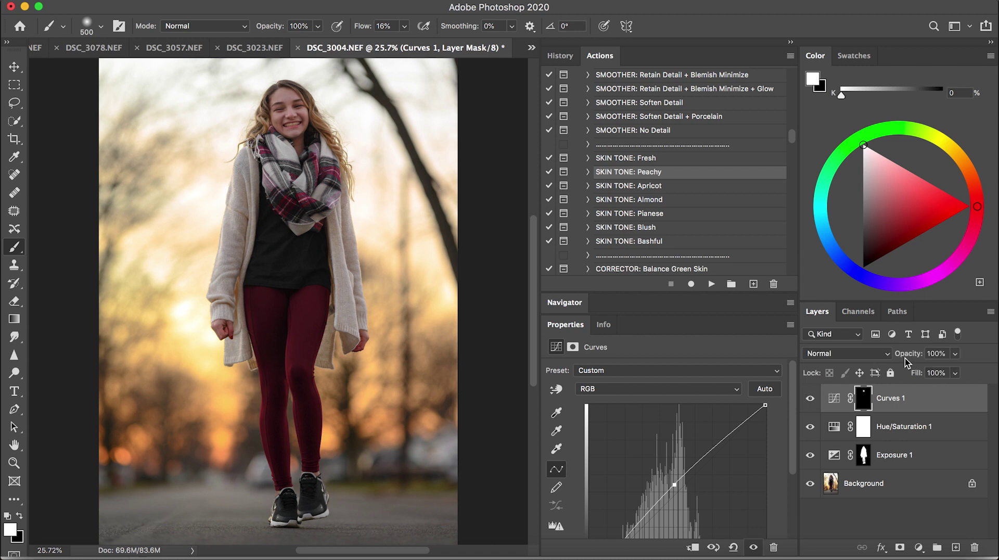
click(811, 399)
click(811, 398)
Step: Add a new layer above Curves 1, fill it with 50% gray, and set its blend mode to Soft Light
click(955, 547)
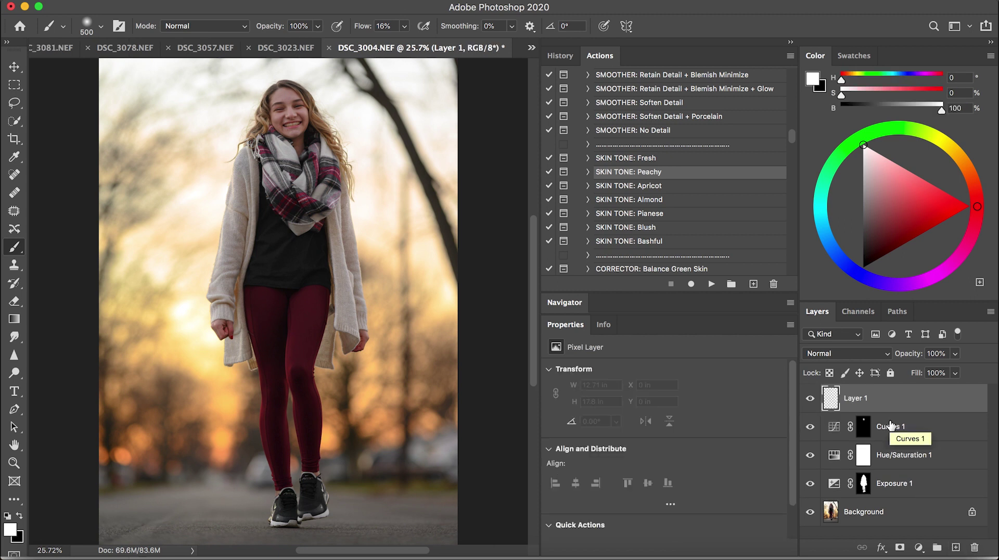
key(shift+BackSpace)
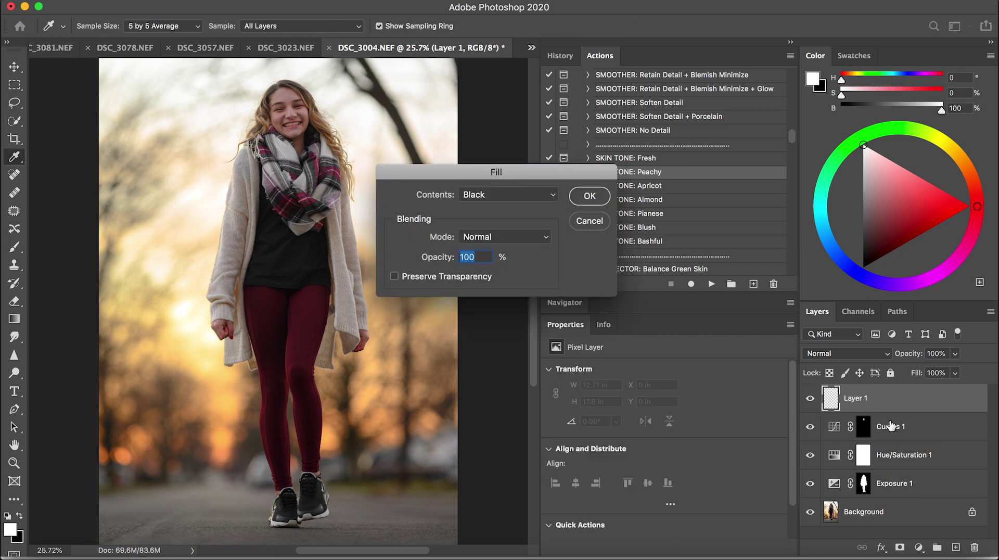
click(492, 195)
click(482, 206)
click(583, 198)
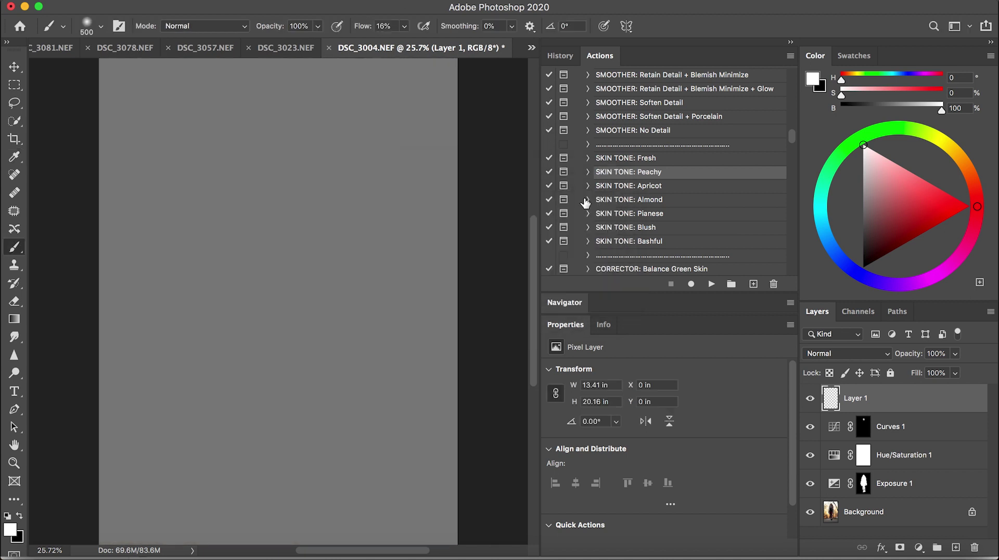
click(833, 354)
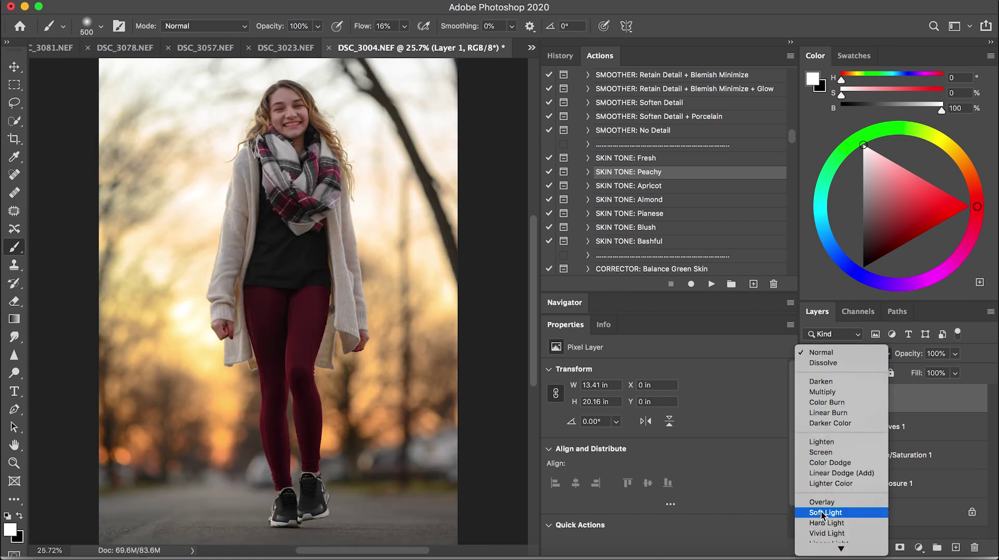
click(821, 511)
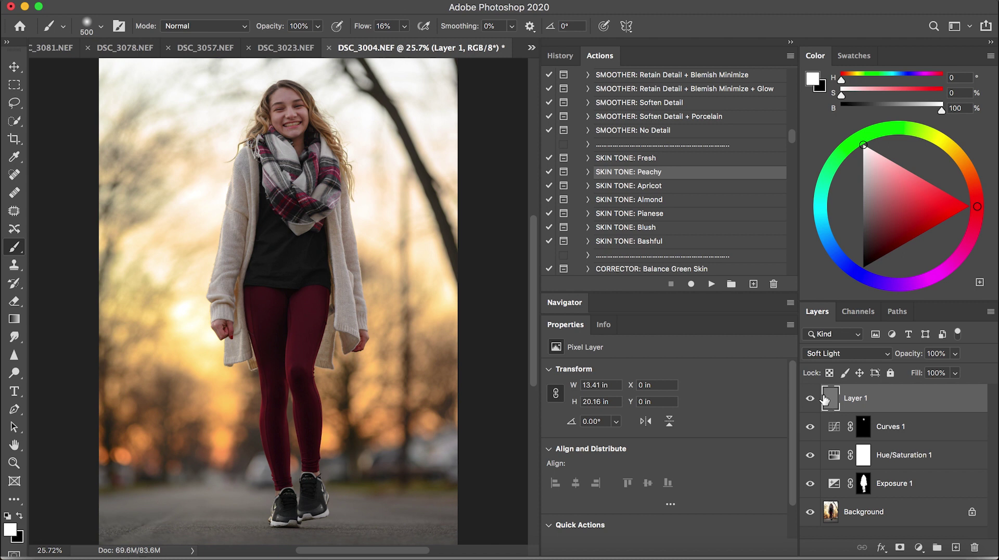
Step: Try dodging the blurred background beside the subject with a white stroke at 45% flow, and undo it
drag(367, 33, 236, 19)
drag(363, 30, 389, 30)
mouse_move(160, 346)
mouse_down()
mouse_move(204, 402)
mouse_move(198, 408)
mouse_move(158, 352)
mouse_move(206, 420)
mouse_move(147, 341)
mouse_move(169, 362)
mouse_up()
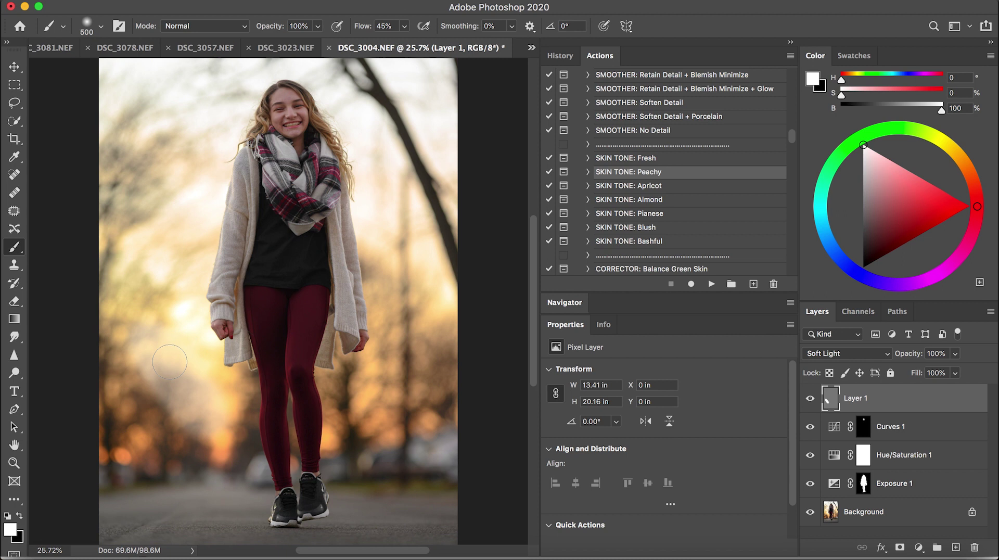
key(ctrl+z)
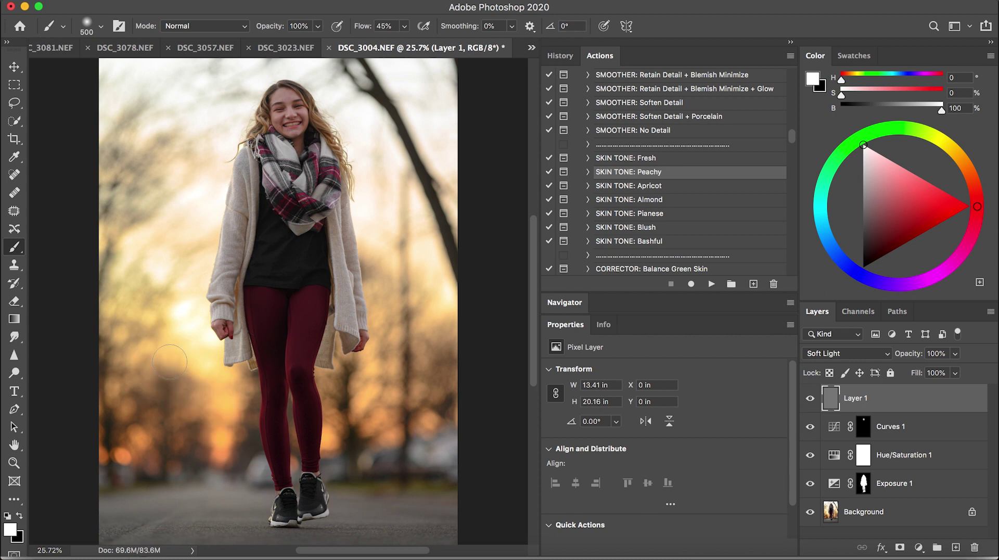
Step: Try burning the same background area with a black stroke, undo it, and make white the foreground colour again
key(x)
mouse_move(164, 339)
mouse_down()
mouse_move(213, 417)
mouse_move(162, 349)
mouse_move(198, 417)
mouse_move(152, 367)
mouse_move(194, 433)
mouse_move(138, 378)
mouse_move(197, 462)
mouse_move(162, 346)
mouse_up()
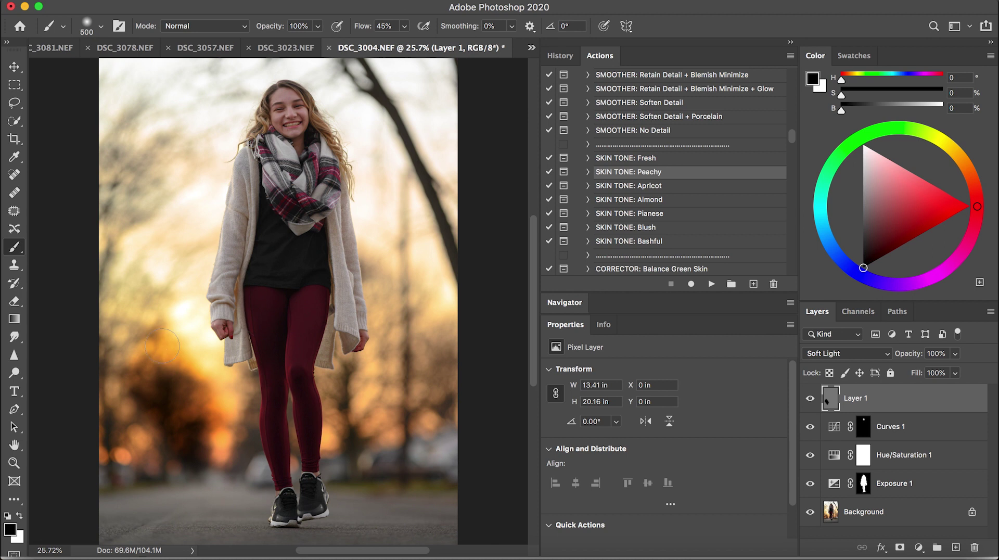
key(super+z)
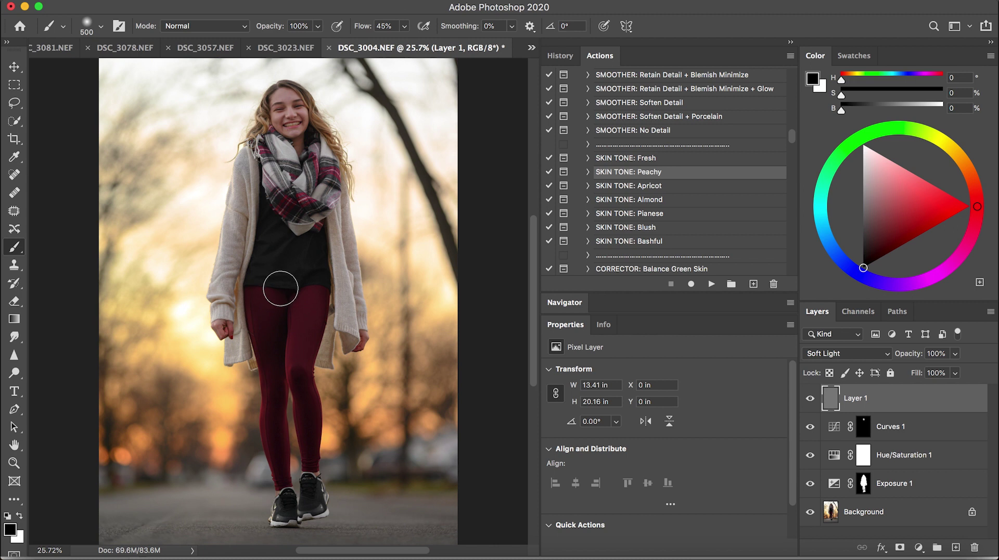
key(x)
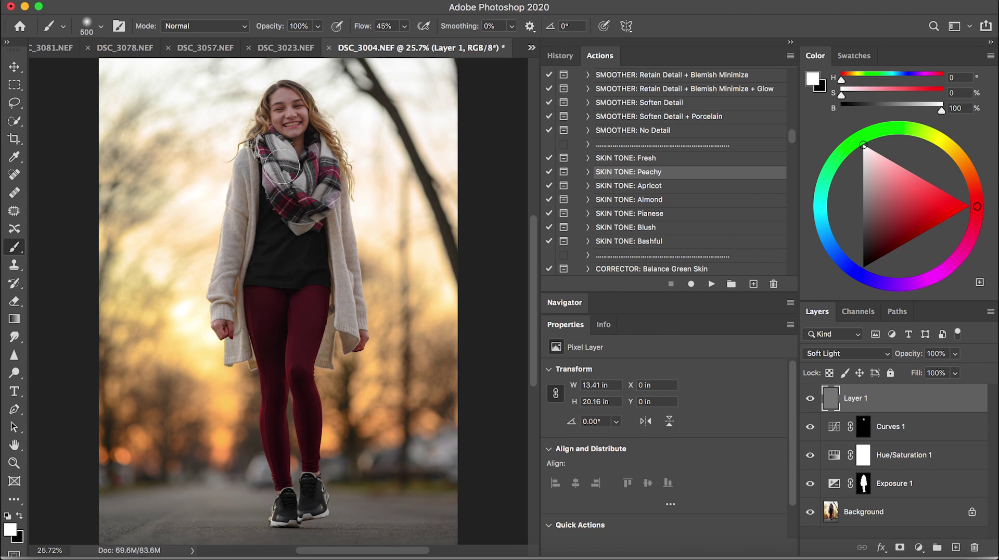
Step: Lower the brush flow and dodge the highlights in the hair around the face with small white strokes on the gray layer
drag(363, 26, 226, 26)
key(bracketleft)
key(bracketleft)
key(bracketleft)
key(bracketleft)
key(bracketleft)
mouse_move(286, 95)
mouse_down()
mouse_move(276, 96)
mouse_move(292, 94)
mouse_move(276, 95)
mouse_move(289, 102)
mouse_up()
key(bracketleft)
key(bracketleft)
key(bracketleft)
key(bracketright)
key(bracketright)
key(bracketright)
key(bracketright)
key(bracketright)
key(bracketright)
drag(275, 112, 279, 112)
key(bracketleft)
key(bracketleft)
key(bracketleft)
Step: Set the brush flow to 6% and dodge further highlights on the subject in white, varying the brush size to suit each area
drag(363, 30, 367, 31)
key(bracketleft)
key(bracketleft)
key(bracketleft)
key(bracketleft)
key(bracketleft)
key(bracketleft)
key(bracketright)
key(bracketright)
key(bracketright)
key(bracketright)
key(bracketright)
key(bracketright)
key(bracketright)
key(bracketright)
key(bracketright)
key(bracketright)
key(bracketright)
key(bracketright)
key(bracketright)
key(bracketright)
key(bracketleft)
key(bracketleft)
key(bracketleft)
key(bracketleft)
key(bracketleft)
key(bracketleft)
key(bracketleft)
key(bracketleft)
key(bracketleft)
key(bracketleft)
key(bracketleft)
key(bracketleft)
key(bracketleft)
key(bracketright)
key(bracketright)
key(bracketright)
key(bracketright)
key(bracketright)
key(bracketright)
key(bracketright)
key(bracketleft)
key(bracketleft)
key(bracketleft)
key(bracketleft)
key(bracketleft)
key(bracketleft)
key(bracketleft)
key(bracketright)
key(bracketright)
key(bracketright)
key(bracketright)
key(bracketright)
key(bracketleft)
key(bracketright)
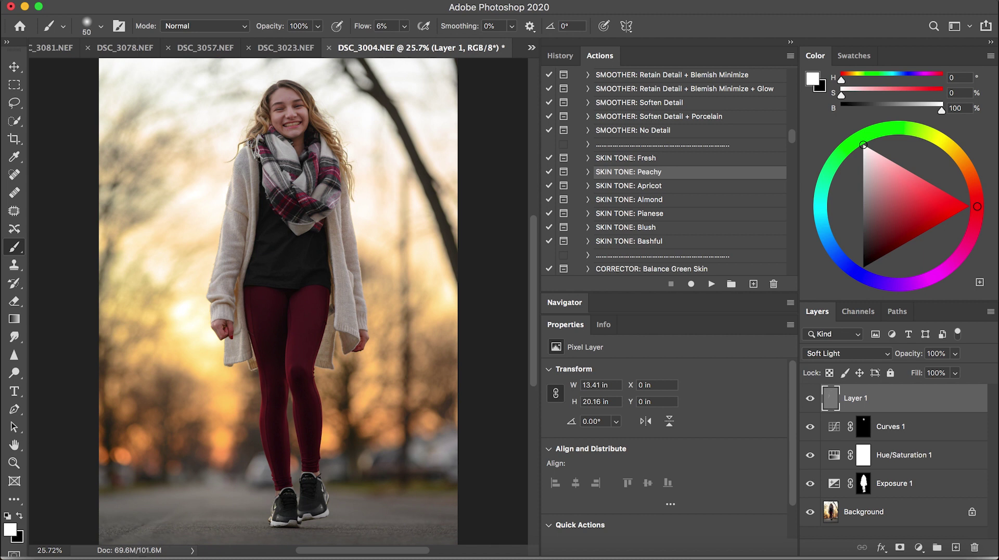
key(bracketleft)
key(bracketleft)
key(bracketleft)
key(bracketleft)
key(bracketleft)
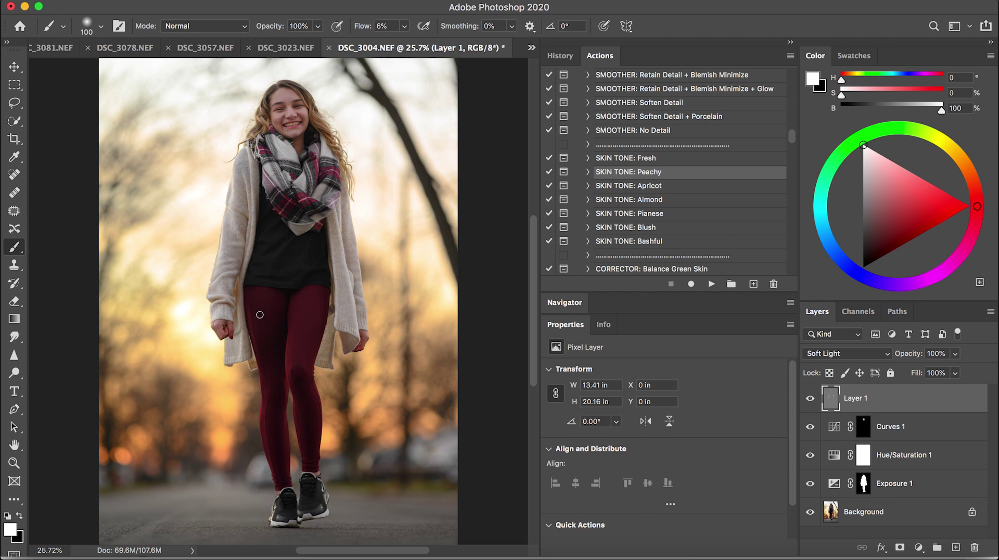
Step: Dodge the highlights on the upper thighs of the burgundy leggings with a white brush of about 300 px
key(bracketright)
key(bracketright)
key(bracketleft)
key(bracketleft)
key(bracketleft)
key(bracketright)
key(bracketright)
key(bracketright)
mouse_move(309, 292)
mouse_down()
mouse_move(303, 371)
mouse_move(301, 292)
mouse_up()
key(bracketleft)
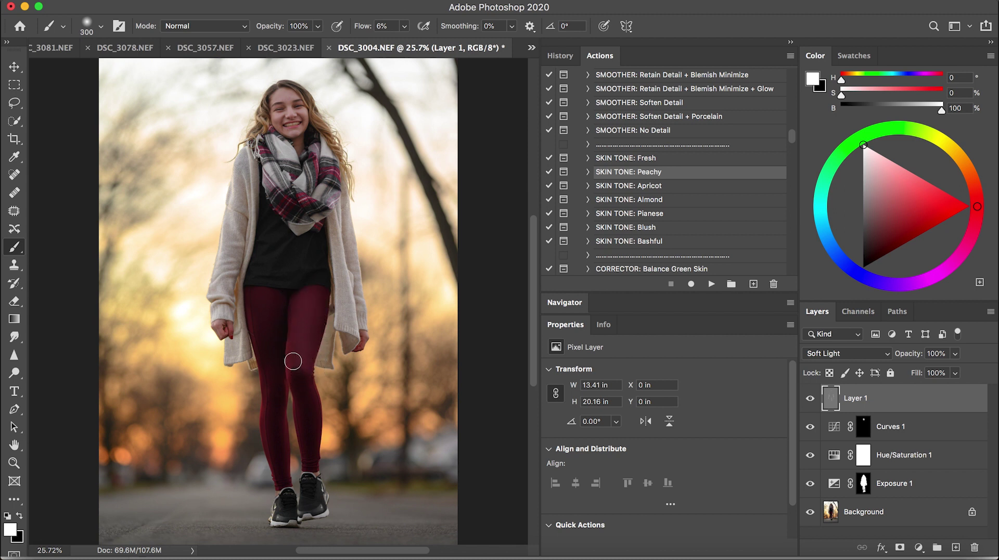
Step: Set the brush flow to 3% and dodge the leggings along the thighs, knees and lower leg with a soft white brush
key(bracketleft)
key(bracketleft)
key(bracketleft)
key(bracketleft)
key(bracketleft)
key(bracketleft)
key(bracketright)
key(bracketright)
key(bracketright)
drag(367, 30, 360, 28)
key(bracketright)
key(bracketright)
key(bracketright)
mouse_move(304, 396)
mouse_down()
mouse_move(310, 442)
mouse_move(298, 376)
mouse_move(307, 428)
mouse_up()
mouse_move(294, 379)
mouse_down()
mouse_move(310, 468)
mouse_move(296, 369)
mouse_move(310, 431)
mouse_move(297, 408)
mouse_move(309, 401)
mouse_move(292, 448)
mouse_move(251, 435)
mouse_move(274, 400)
mouse_move(283, 474)
mouse_move(282, 405)
mouse_move(267, 459)
mouse_move(272, 406)
mouse_move(278, 468)
mouse_move(272, 321)
mouse_move(272, 350)
mouse_move(259, 334)
mouse_move(270, 382)
mouse_up()
key(bracketright)
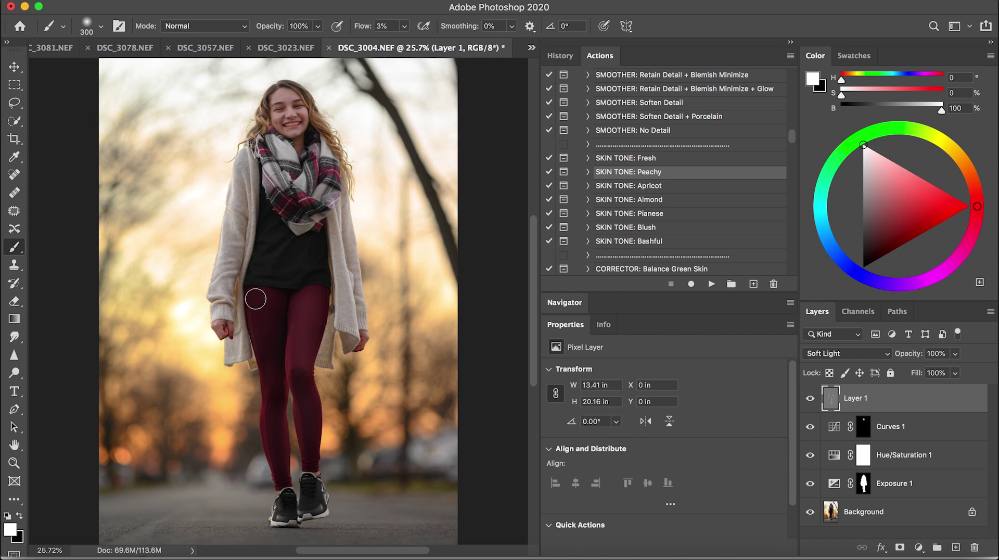
mouse_move(266, 298)
mouse_down()
mouse_move(275, 331)
mouse_move(264, 294)
mouse_move(266, 378)
mouse_move(250, 342)
mouse_move(275, 350)
mouse_move(254, 415)
mouse_move(260, 366)
mouse_move(268, 389)
mouse_up()
Step: Dodge the black top just below the scarf with a smaller white brush
key(bracketleft)
key(bracketleft)
key(bracketleft)
key(bracketleft)
key(bracketleft)
key(bracketleft)
key(bracketleft)
key(bracketleft)
drag(282, 231, 259, 254)
key(bracketright)
key(bracketright)
Step: Dodge the plaid scarf's light areas with a soft white brush of about 200 px and smaller
key(bracketleft)
key(bracketleft)
mouse_move(276, 141)
mouse_down()
mouse_move(297, 177)
mouse_move(288, 164)
mouse_move(311, 177)
mouse_move(314, 152)
mouse_move(302, 182)
mouse_up()
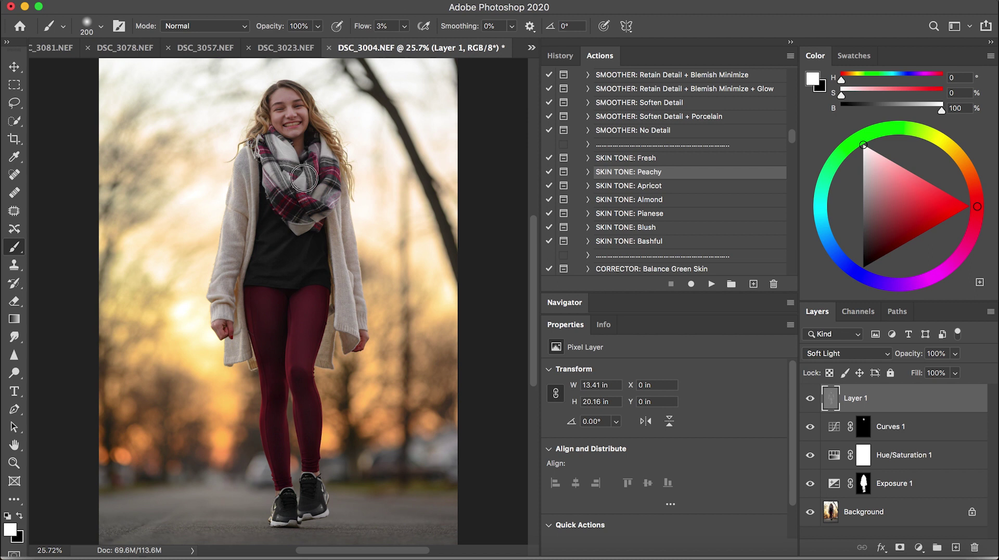
key(bracketleft)
mouse_move(327, 154)
mouse_down()
mouse_move(323, 195)
mouse_move(327, 174)
mouse_move(311, 210)
mouse_move(271, 179)
mouse_move(306, 202)
mouse_up()
Step: Burn the cardigan's inner edges beside the scarf and black top with a soft black brush of about 100 px
key(bracketleft)
key(bracketleft)
key(bracketleft)
key(bracketleft)
key(bracketleft)
key(bracketleft)
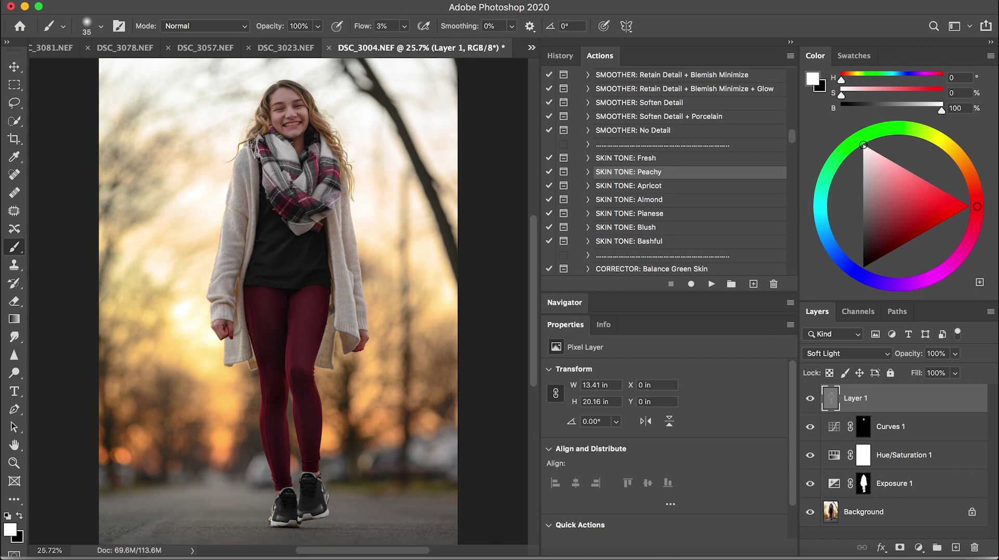
key(bracketright)
key(x)
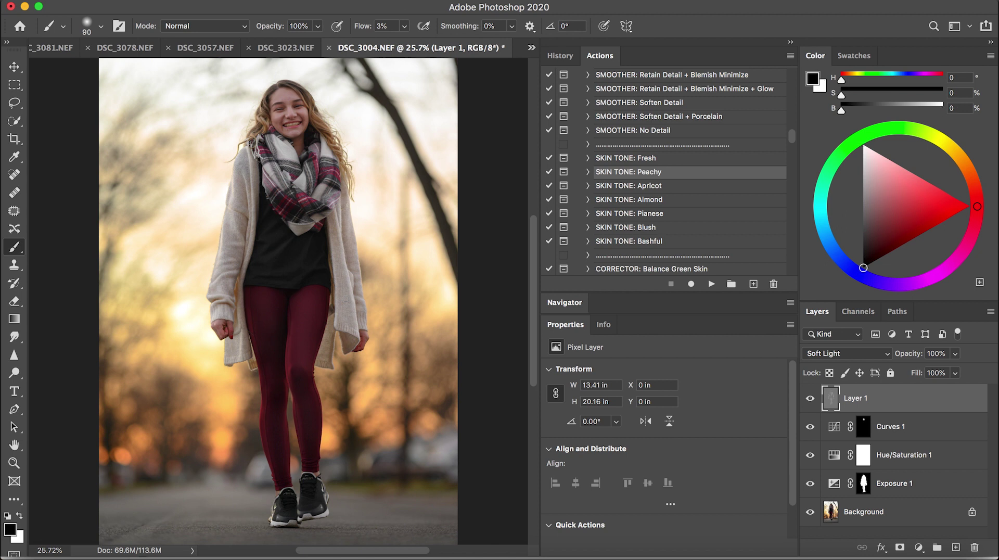
key(bracketright)
mouse_move(244, 180)
mouse_down()
mouse_move(240, 248)
mouse_move(240, 173)
mouse_move(235, 249)
mouse_move(229, 225)
mouse_move(240, 273)
mouse_up()
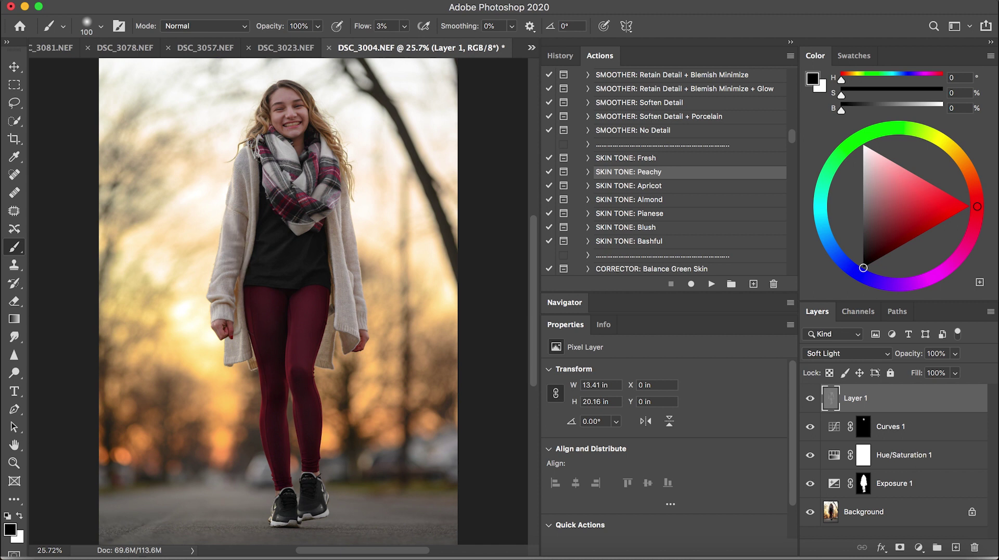
mouse_move(255, 160)
mouse_down()
mouse_move(258, 213)
mouse_move(259, 158)
mouse_up()
drag(331, 213, 335, 268)
Step: Burn the outer edge of the burgundy leggings from the hip to below the knee with a black brush of about 125 px
key(bracketright)
key(bracketright)
key(bracketright)
key(bracketright)
key(bracketright)
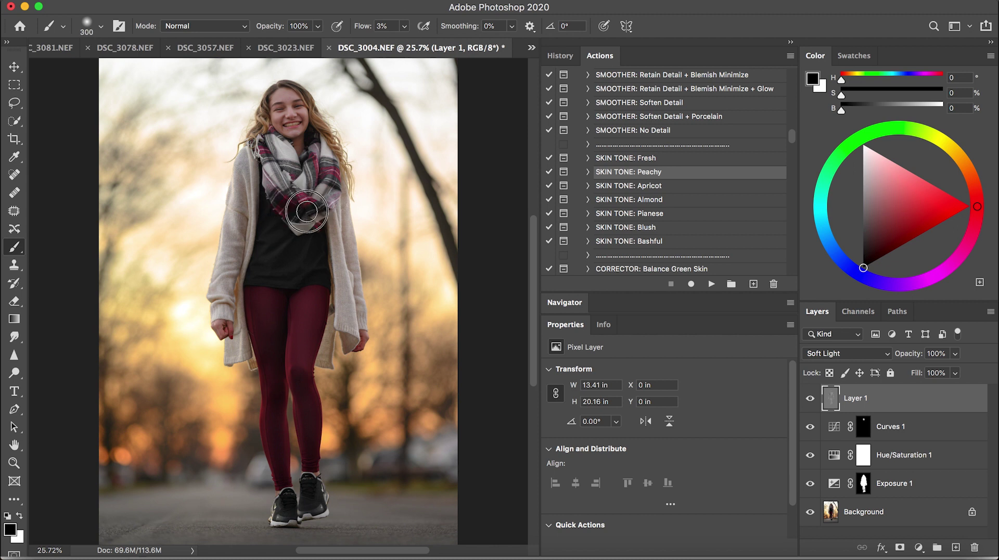
key(bracketleft)
key(bracketleft)
key(bracketleft)
key(bracketleft)
key(bracketleft)
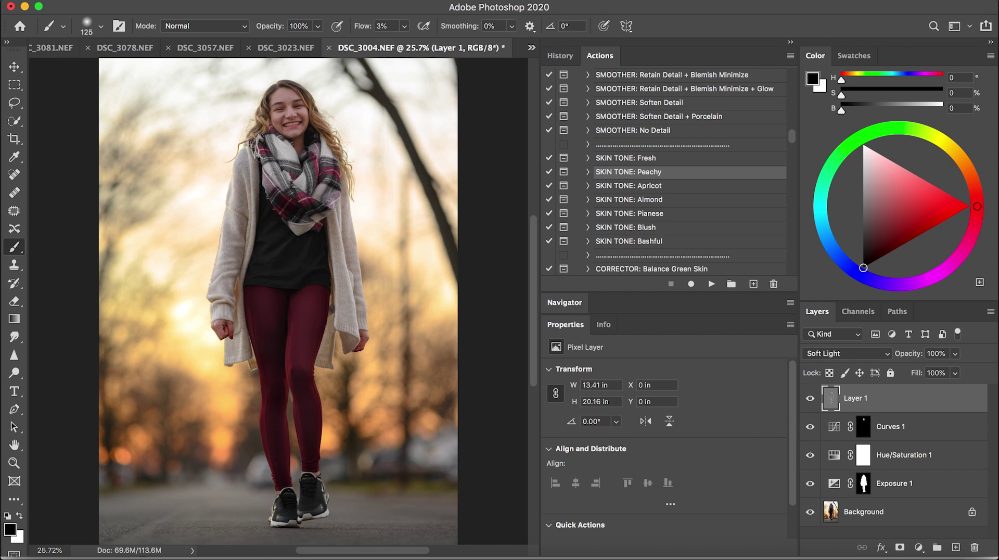
key(bracketleft)
key(bracketleft)
key(bracketright)
mouse_move(322, 291)
mouse_down()
mouse_move(309, 365)
mouse_move(317, 286)
mouse_move(312, 402)
mouse_up()
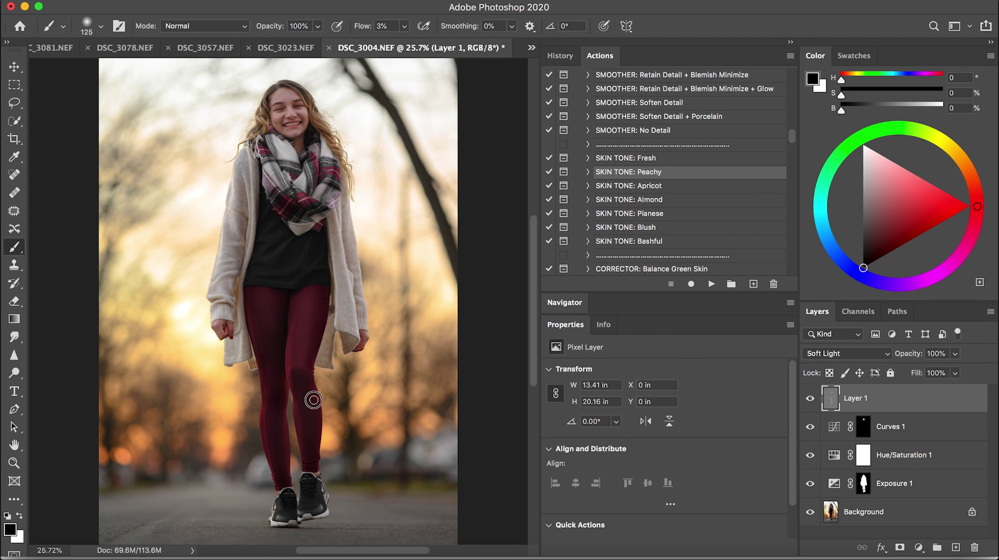
key(bracketleft)
Step: Toggle the visibility of the dodge and burn layer to compare the portrait with and without it
click(810, 400)
click(811, 400)
click(810, 400)
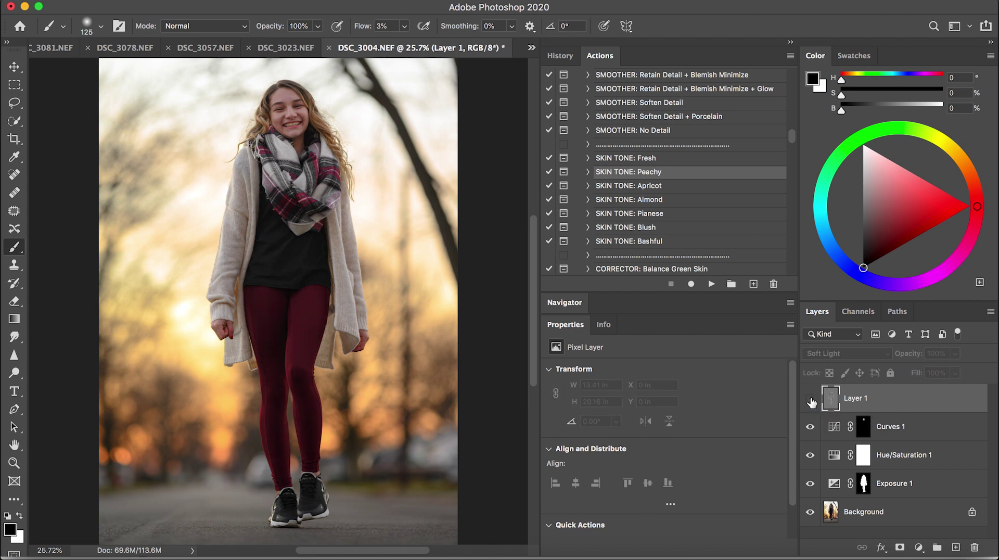
click(811, 399)
click(811, 399)
click(811, 400)
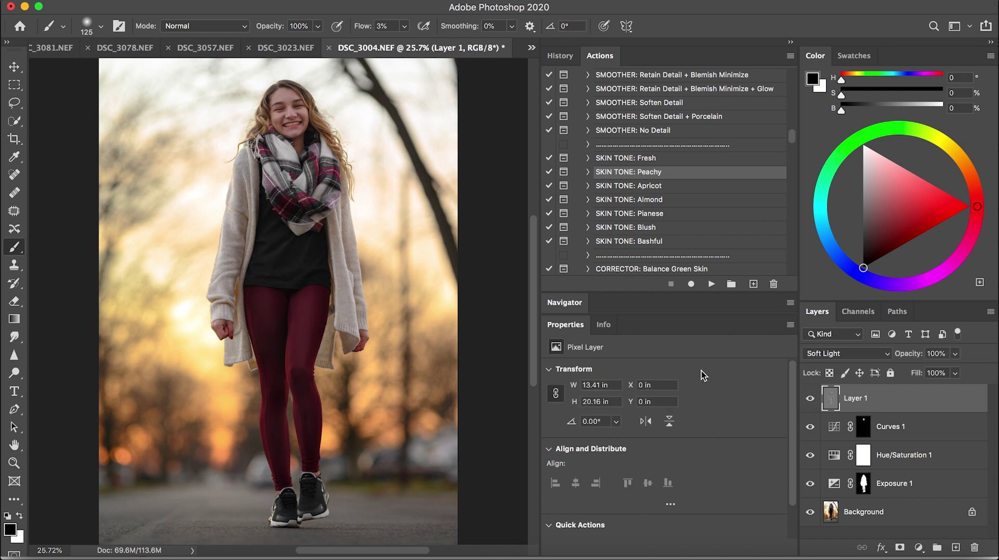
Step: Add a Selective Color adjustment layer above Layer 1 using the color pop preset
click(918, 548)
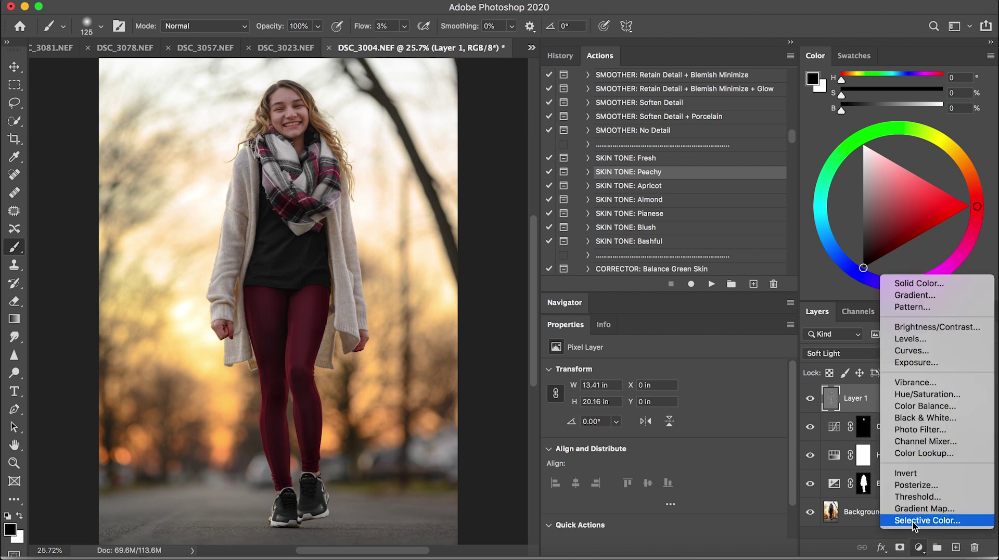
click(913, 520)
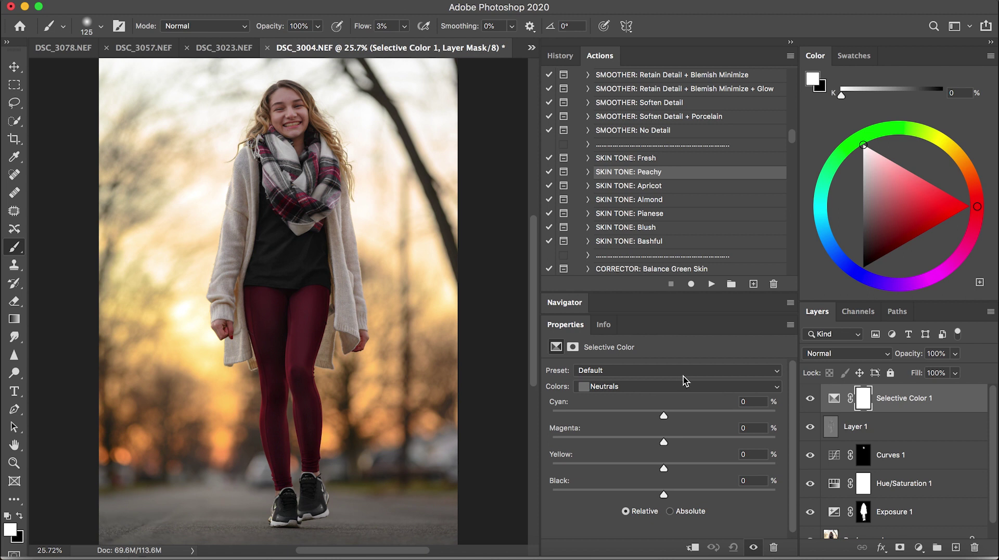
click(691, 371)
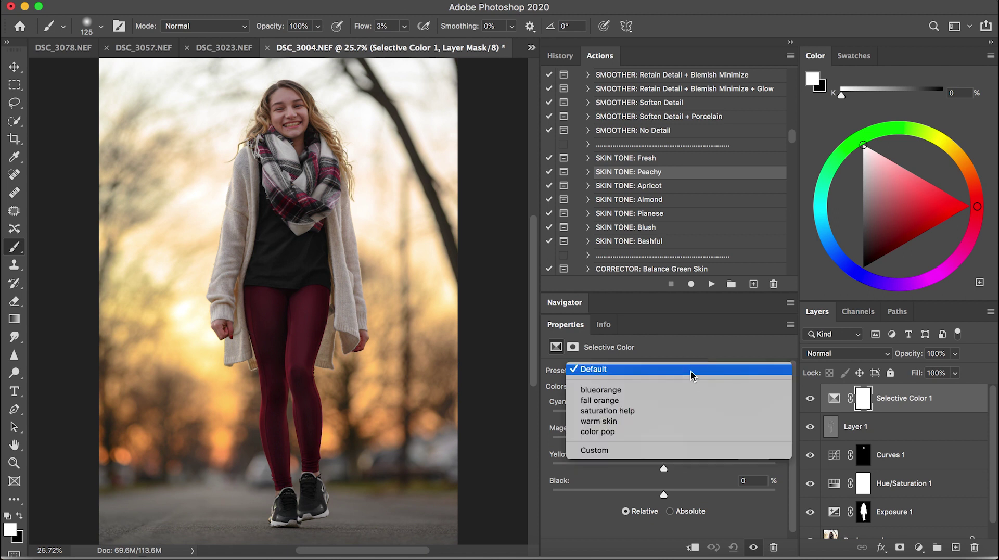
click(597, 433)
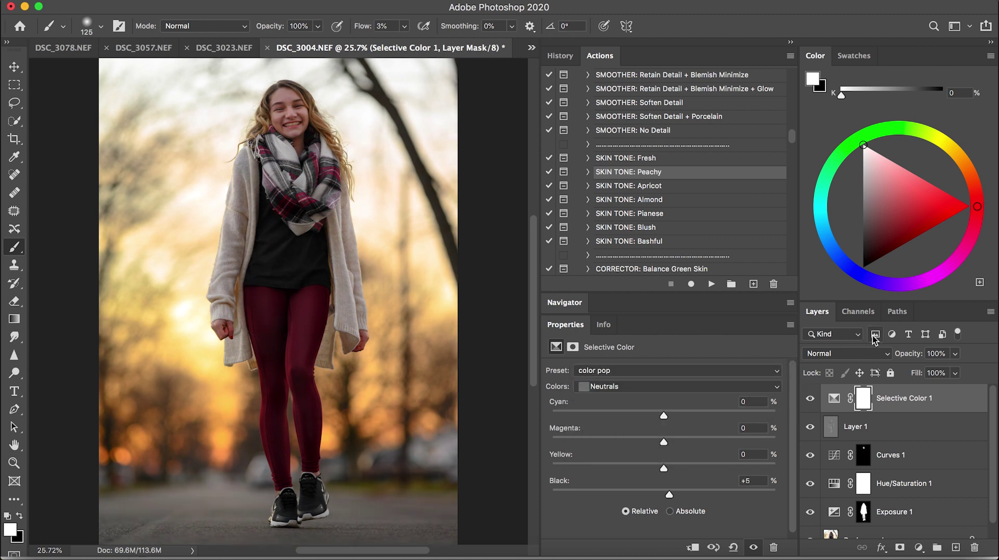
Step: Reduce the opacity of the Selective Color 1 layer to 36%
drag(911, 359, 876, 359)
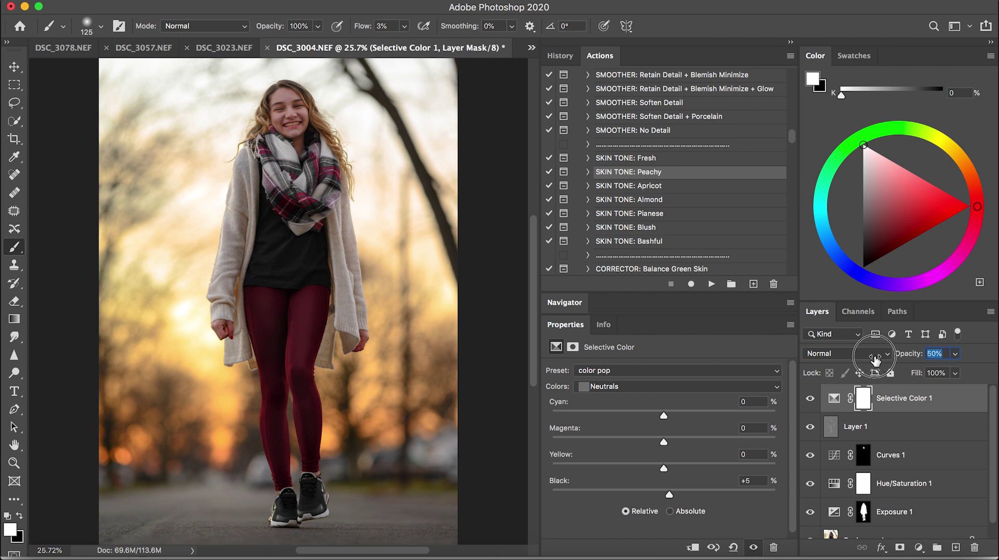
drag(876, 359, 869, 359)
drag(869, 358, 867, 357)
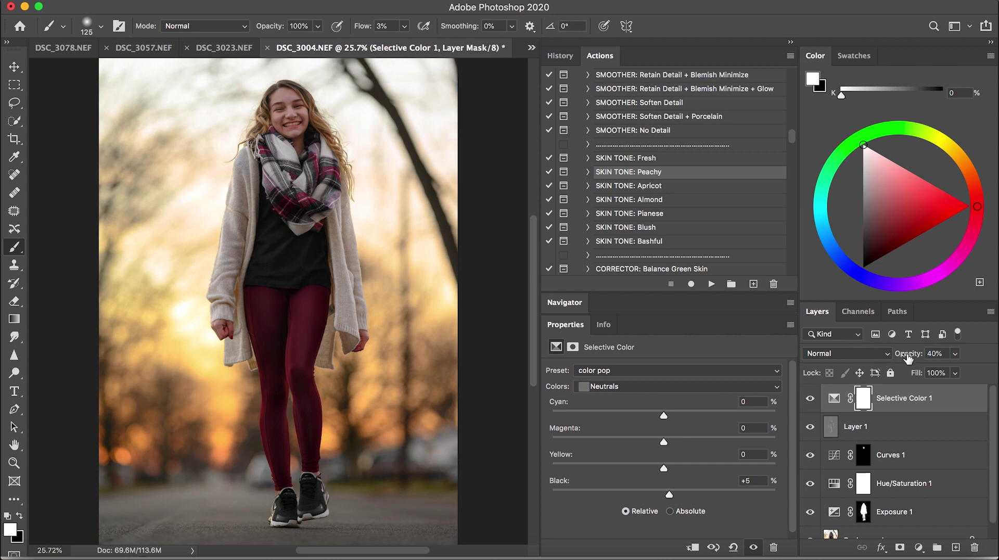
drag(908, 358, 907, 359)
Step: Duplicate the Selective Color 1 layer and load the Exposure 1 mask as a selection of the subject
key(super+j)
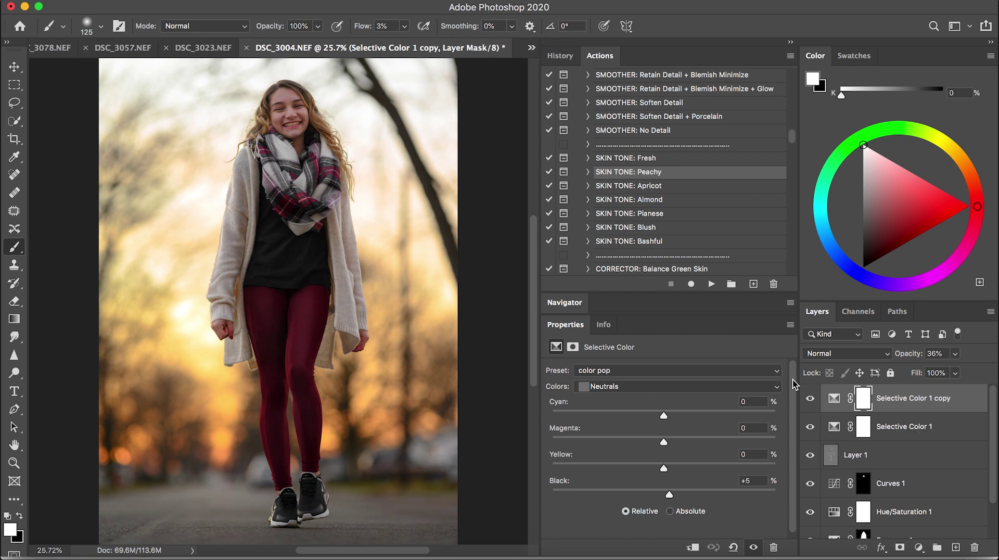
scroll(862, 465, down, 2)
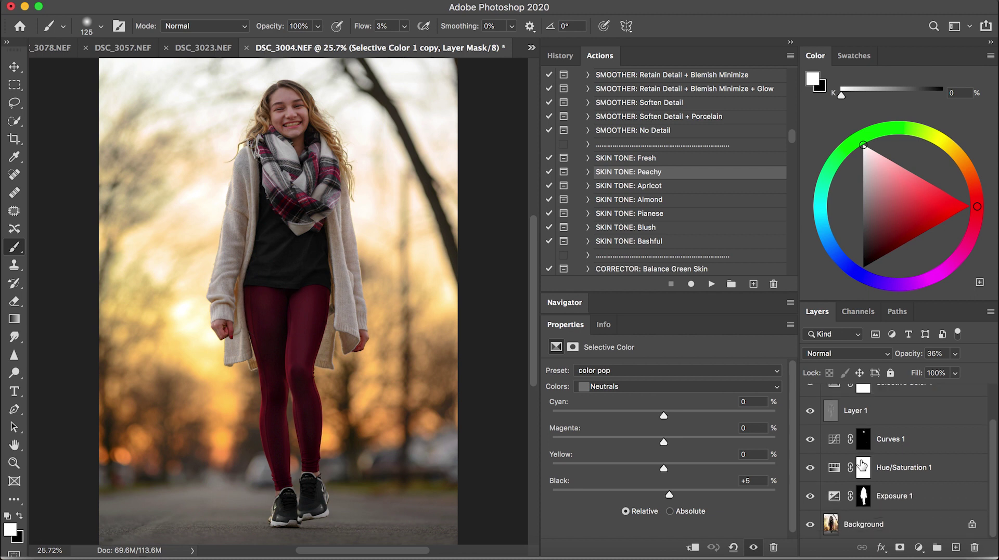
super+click(863, 495)
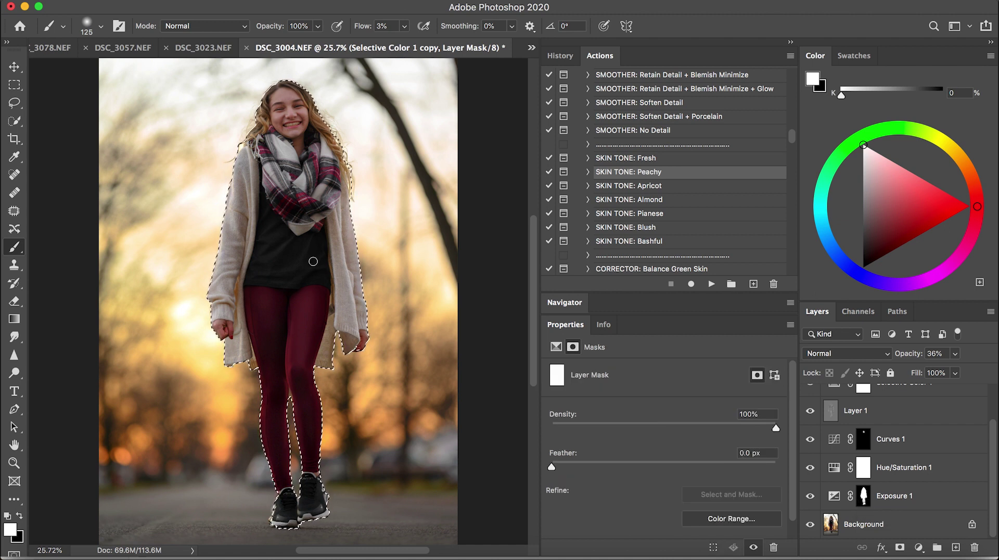
scroll(807, 411, up, 2)
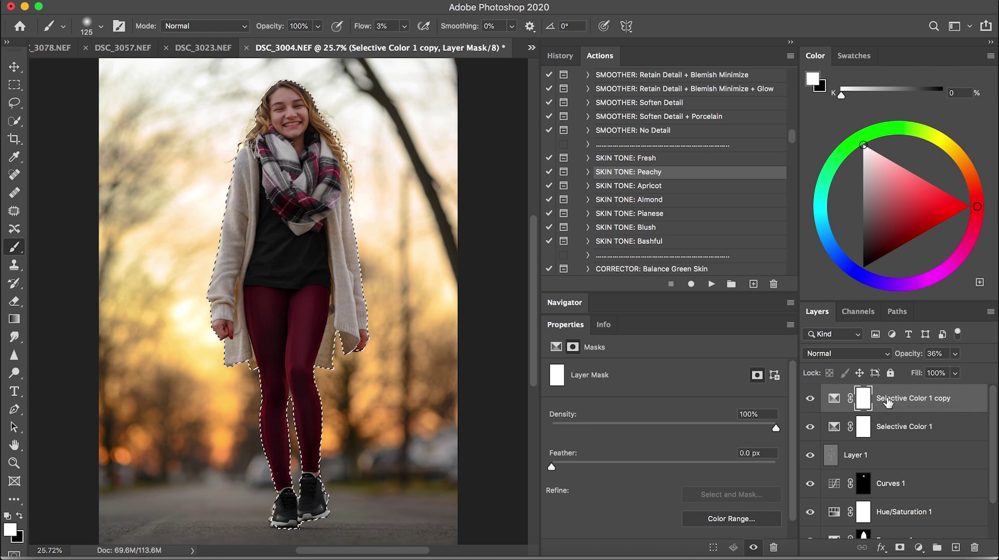
Step: Invert the selection, fill the background area of the duplicated layer's mask with black, and deselect
key(super+shift+i)
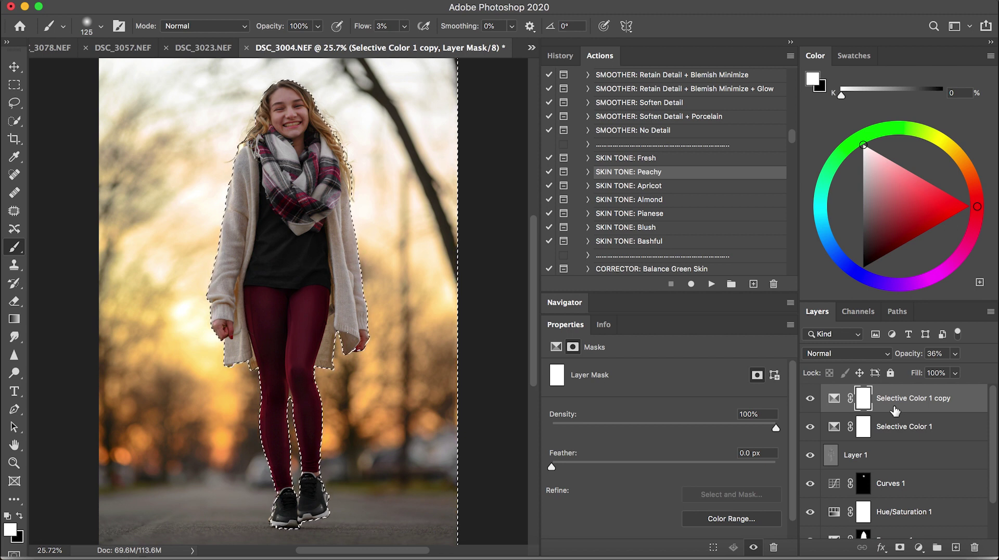
key(shift+F5)
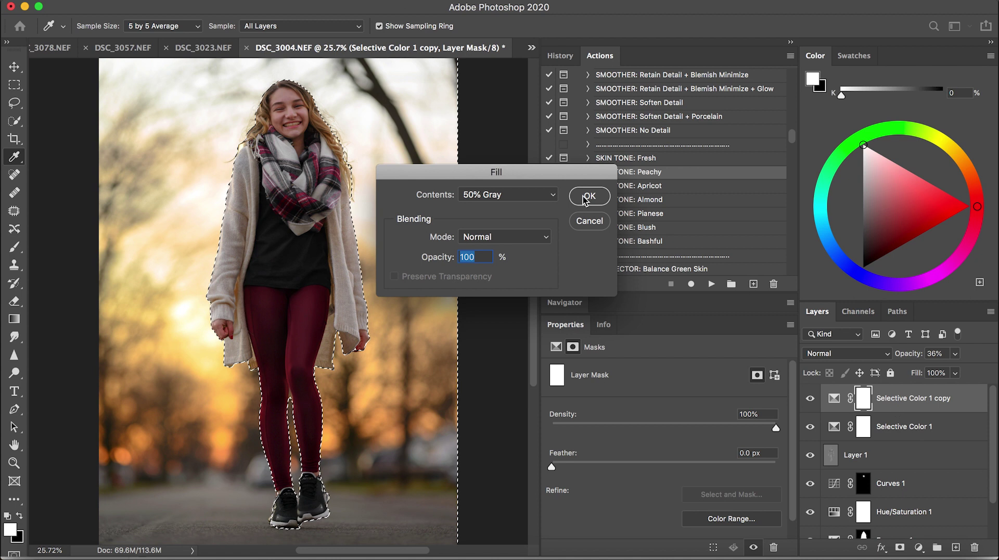
click(497, 195)
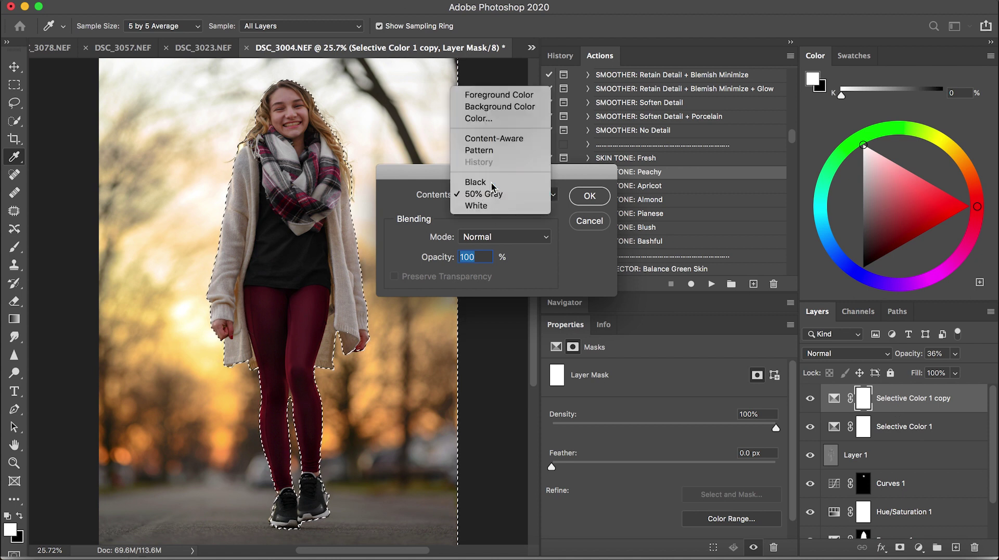
click(491, 183)
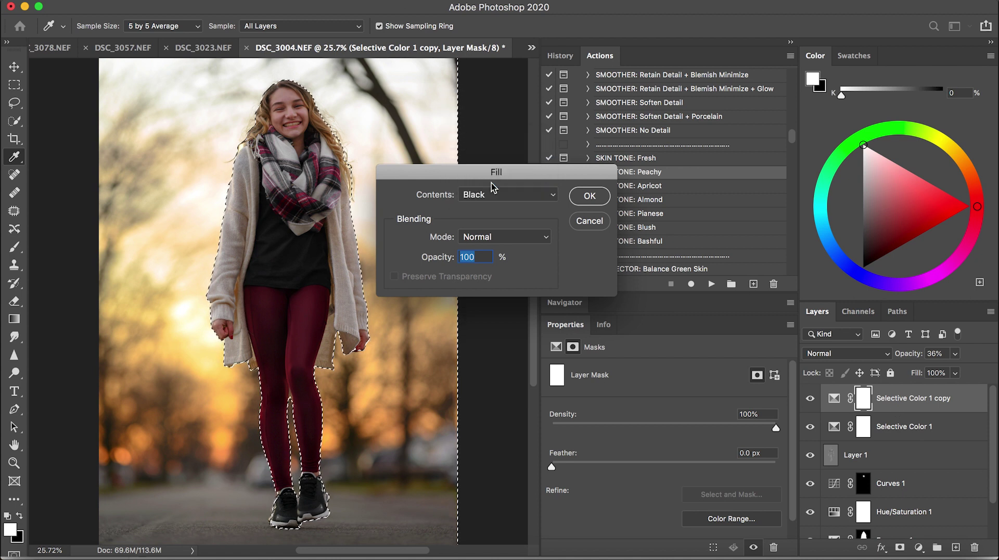
click(588, 196)
key(b)
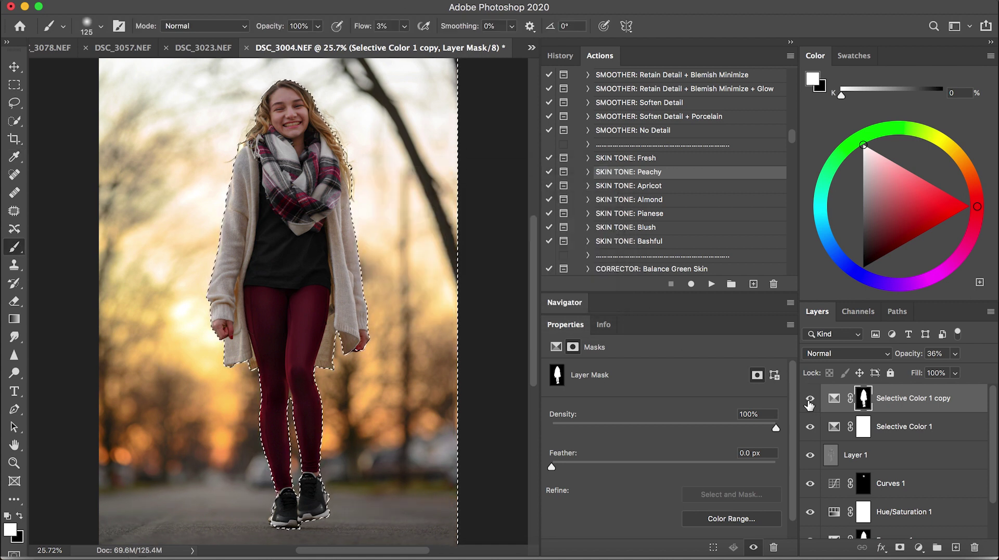
key(super+d)
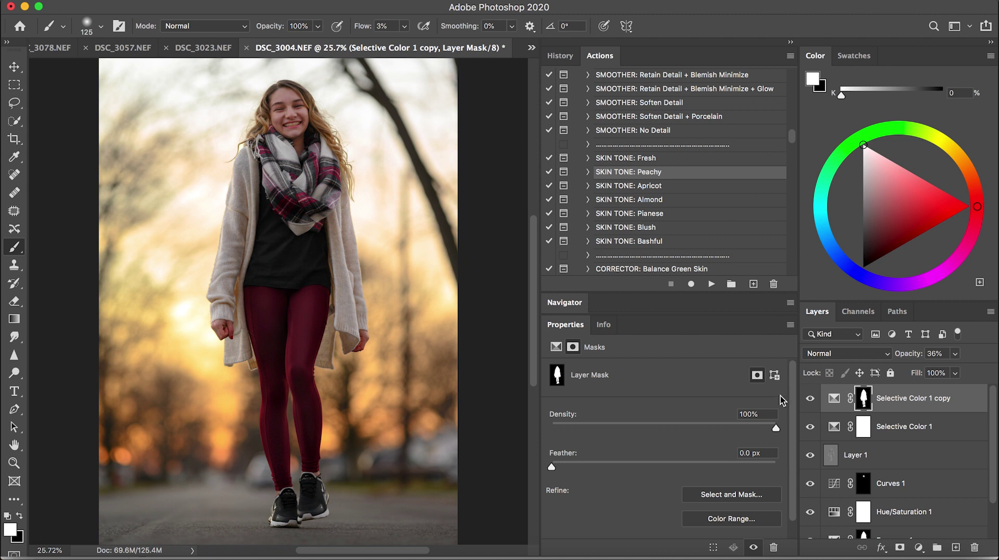
Step: Toggle the visibility of Selective Color 1 copy to compare its effect on the subject
click(810, 399)
click(811, 399)
click(810, 400)
click(811, 400)
click(811, 399)
click(810, 399)
click(810, 399)
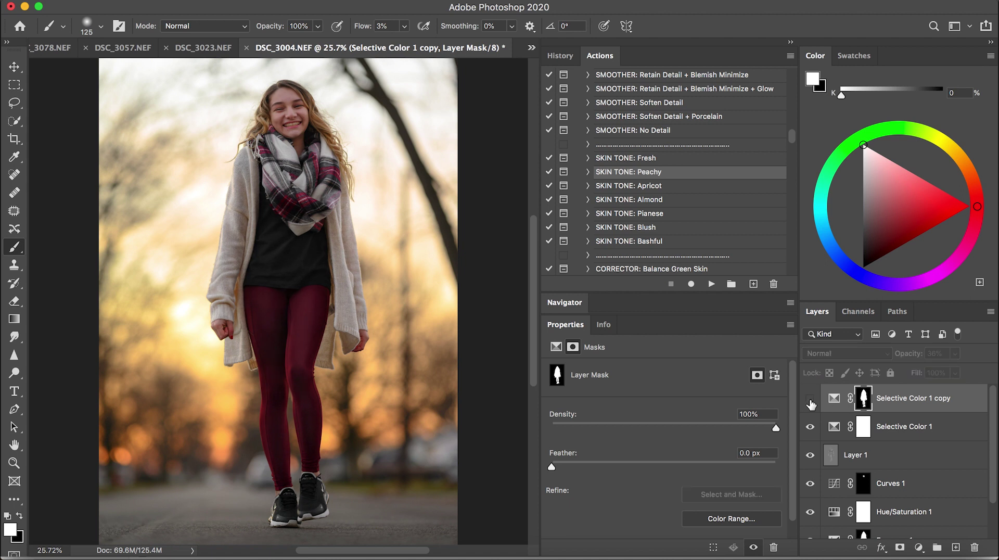
click(811, 399)
Step: Raise the opacity of Selective Color 1 copy to 99% and compare the subject with the layer on and off
click(908, 359)
drag(909, 360, 994, 360)
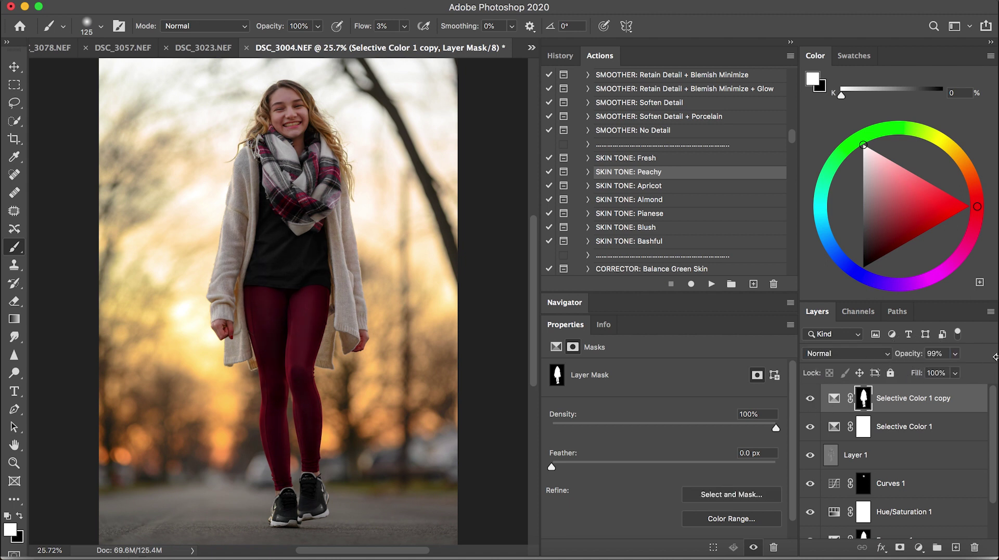
click(810, 399)
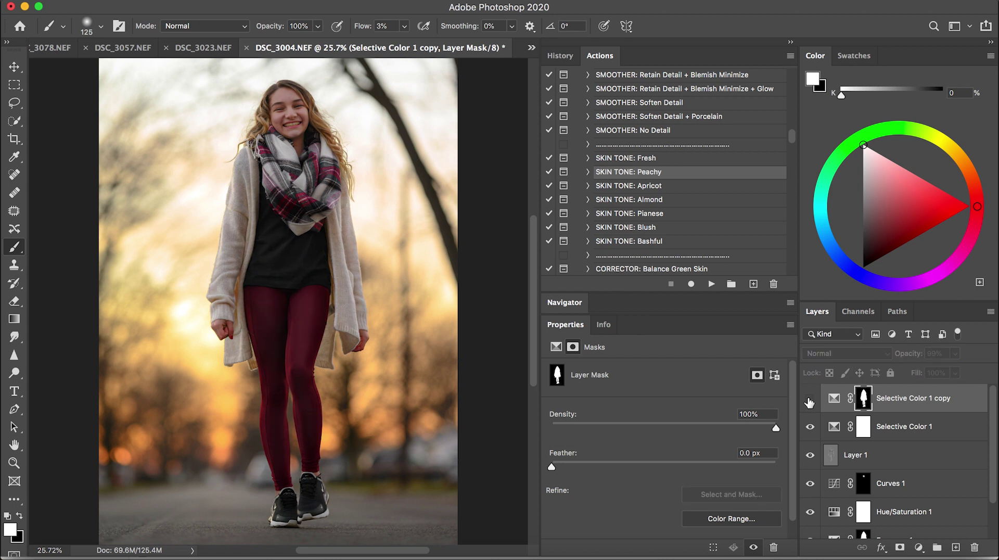
click(810, 399)
click(810, 400)
click(810, 400)
click(810, 399)
click(809, 400)
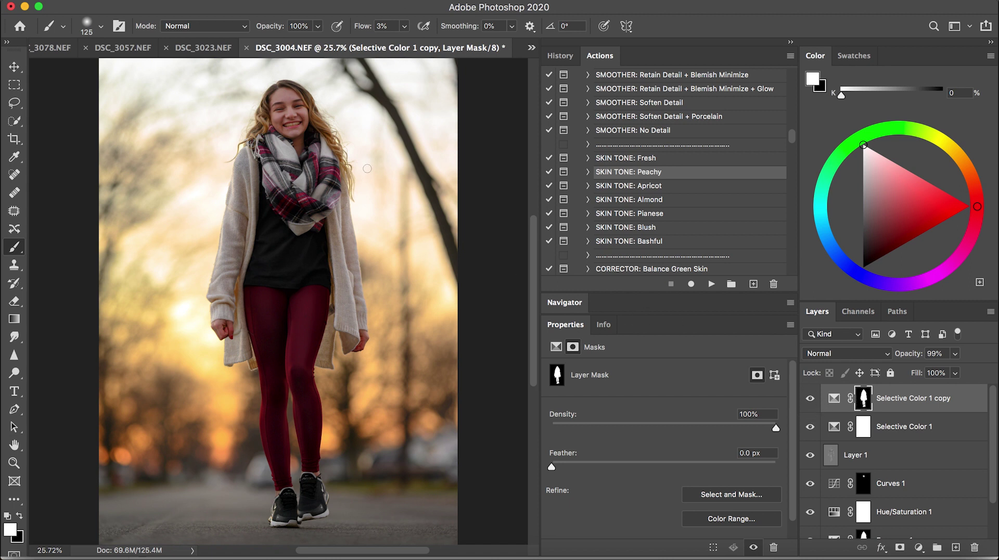
Step: Mask the face out of Selective Color 1 copy with a black brush of about 400 px at 100% flow
key(x)
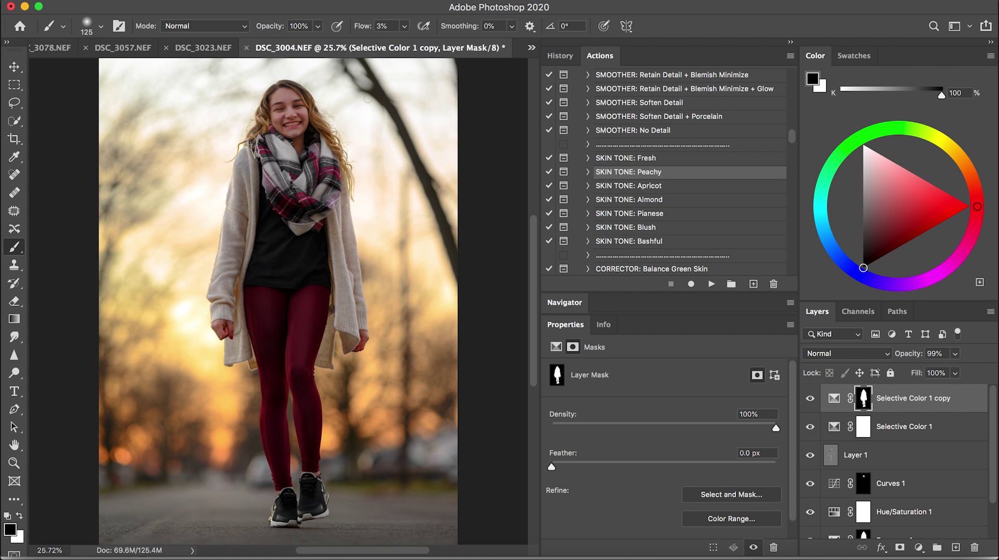
click(363, 27)
drag(363, 32, 592, 54)
key(bracketright)
key(bracketright)
key(bracketright)
key(bracketright)
key(bracketright)
key(bracketright)
click(292, 127)
mouse_move(291, 127)
mouse_down()
mouse_move(298, 133)
mouse_move(289, 106)
mouse_move(295, 133)
mouse_move(289, 119)
mouse_up()
Step: Duplicate Selective Color 1 copy, set the duplicate's opacity to 50%, and fill its mask with black
key(super+j)
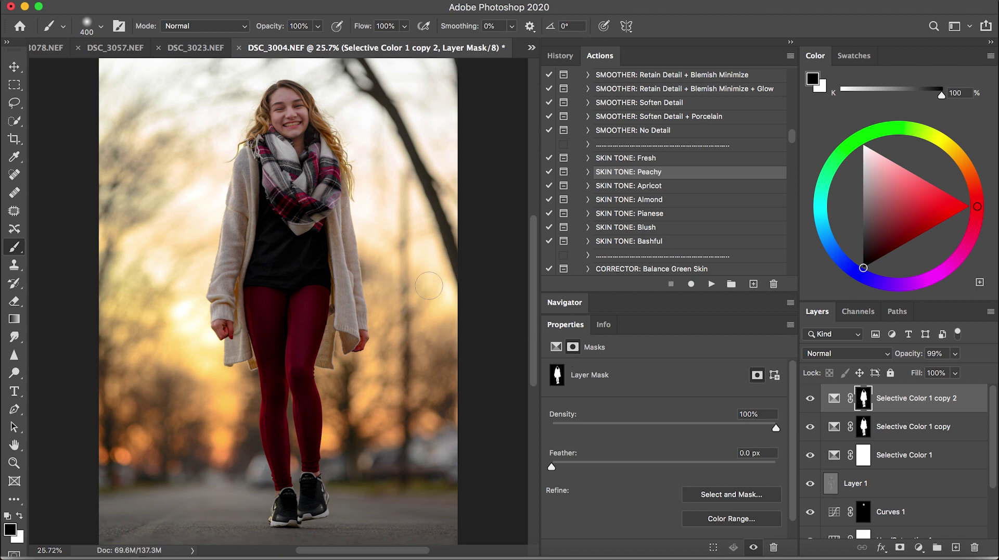
drag(909, 358, 735, 366)
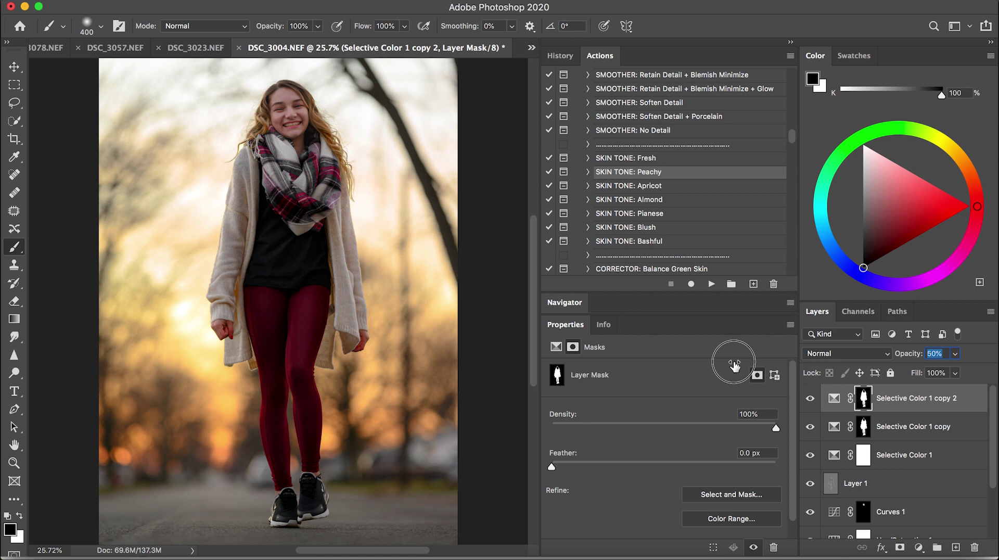
drag(734, 366, 734, 361)
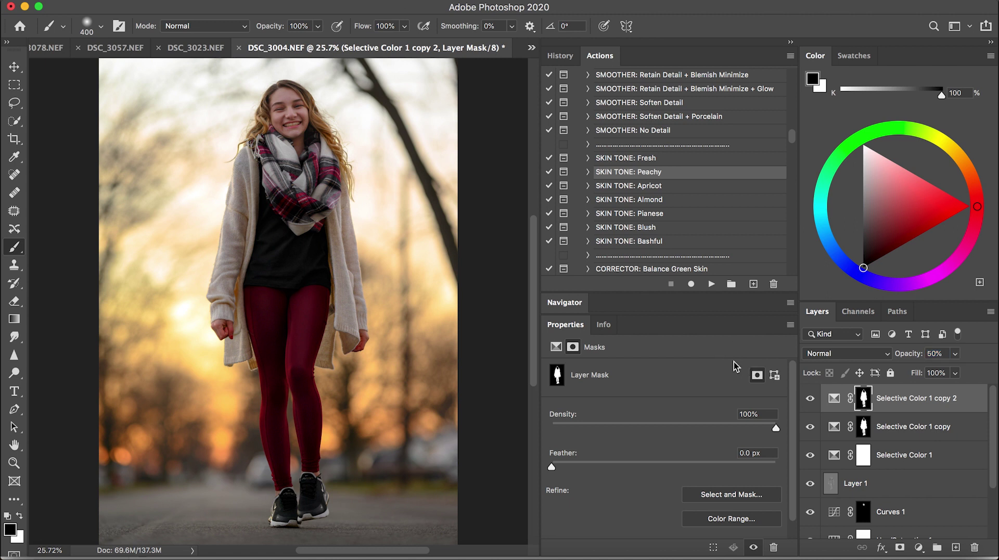
key(shift+BackSpace)
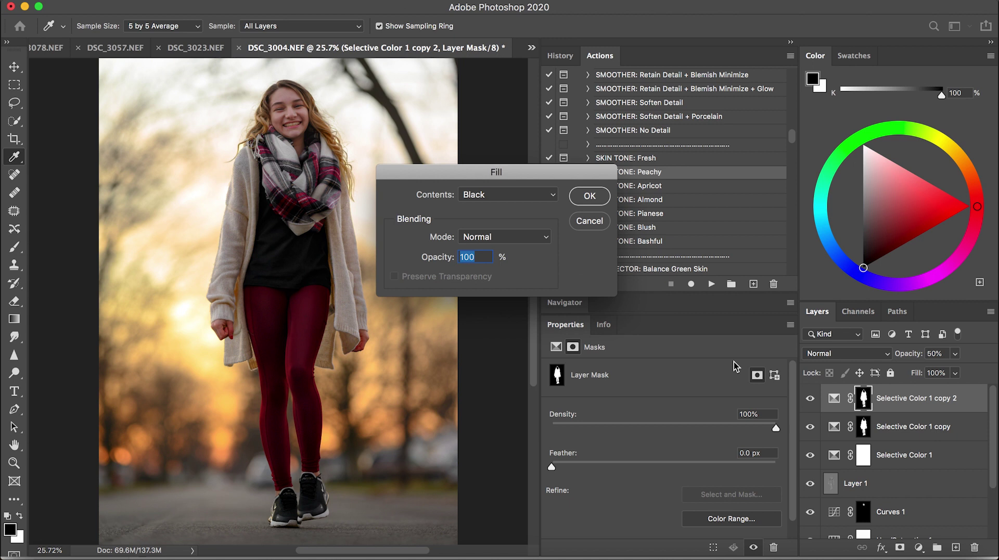
click(589, 197)
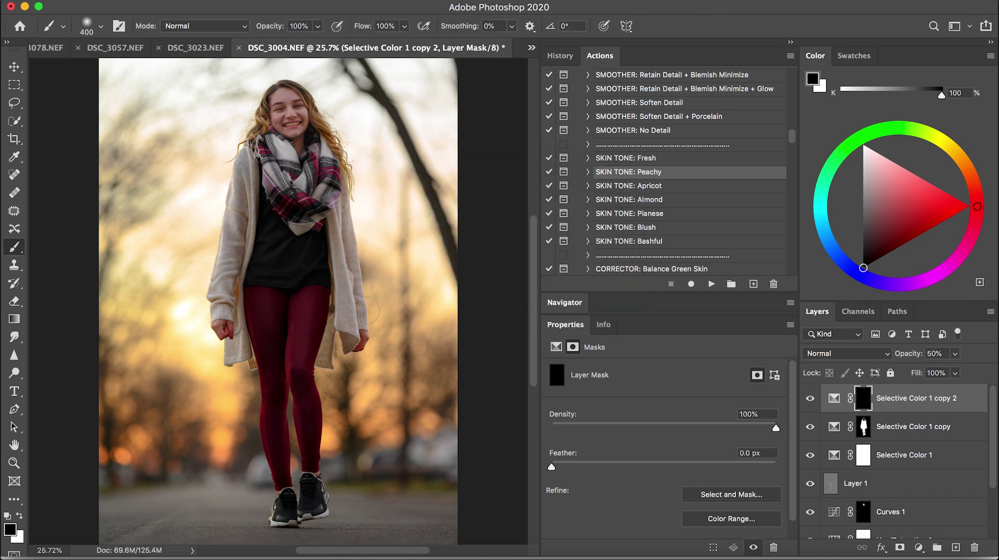
Step: Reveal the new color layer over the burgundy leggings by painting its mask white with a 300 px brush
key(x)
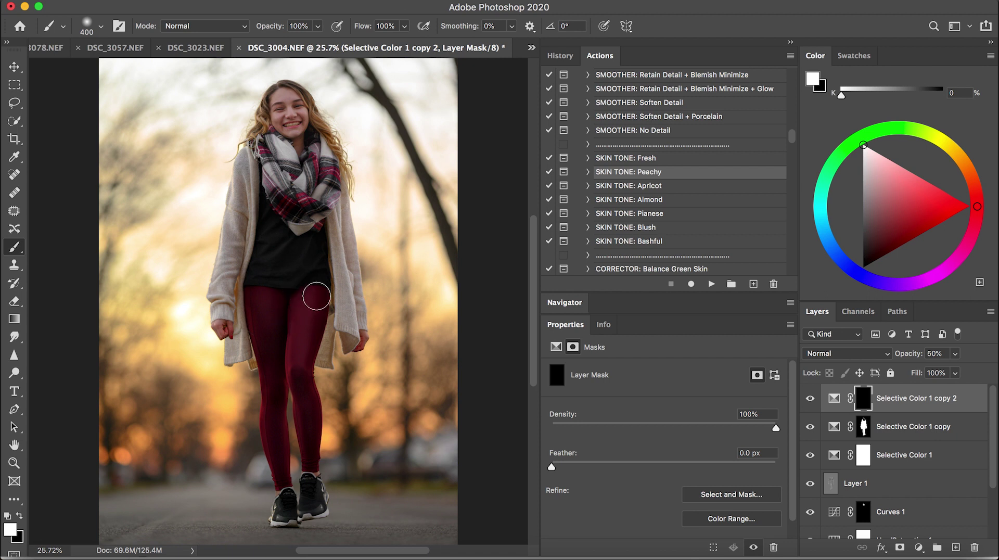
key(bracketleft)
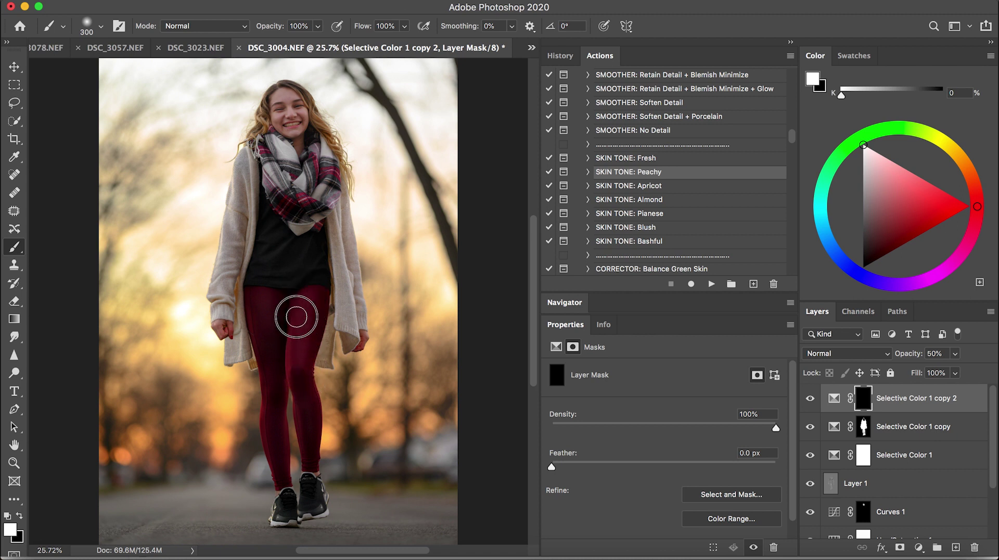
mouse_move(279, 348)
mouse_down()
mouse_move(263, 307)
mouse_move(272, 457)
mouse_move(286, 497)
mouse_move(310, 292)
mouse_move(312, 474)
mouse_up()
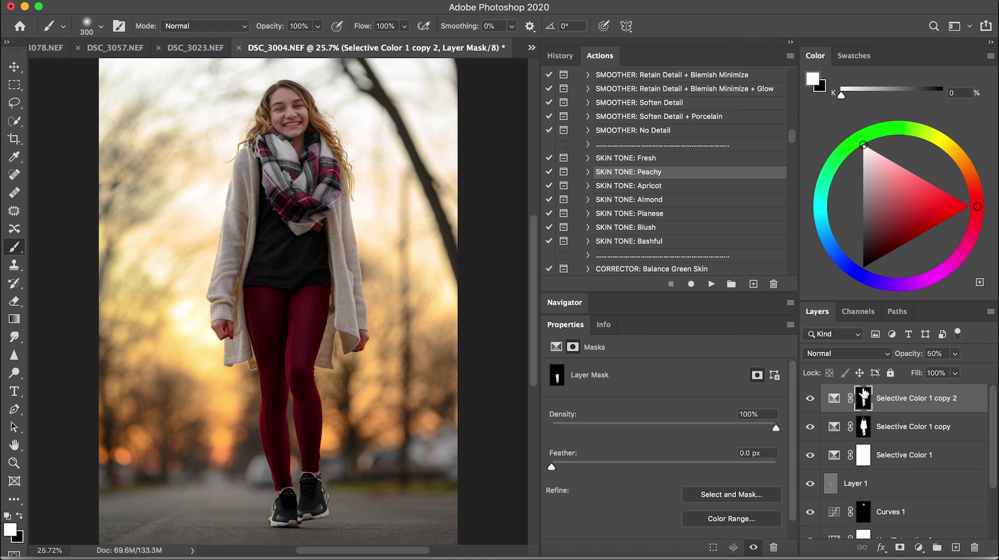
Step: Compare the edited portrait with the original Background layer by toggling the other layers' visibility
scroll(917, 440, down, 3)
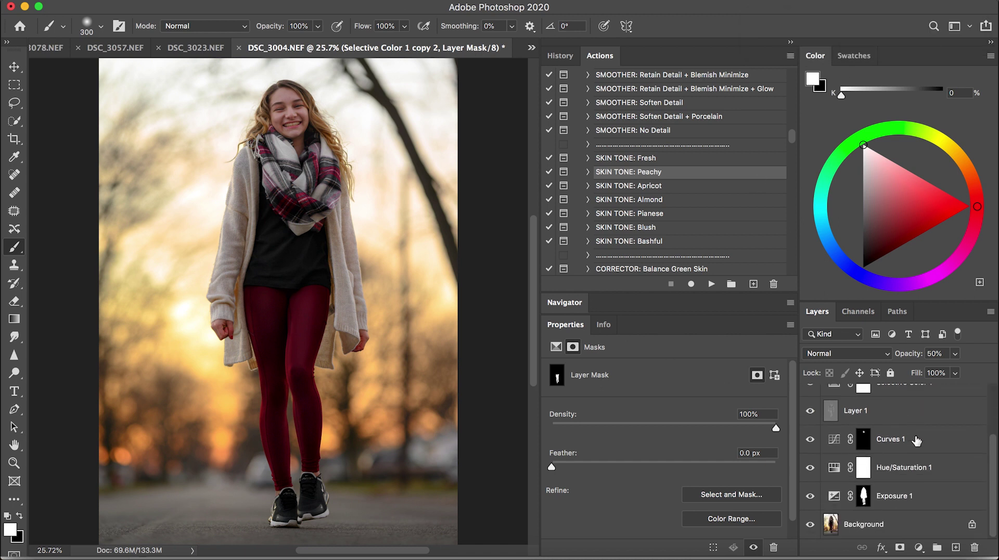
click(810, 525)
click(810, 525)
click(810, 524)
click(810, 525)
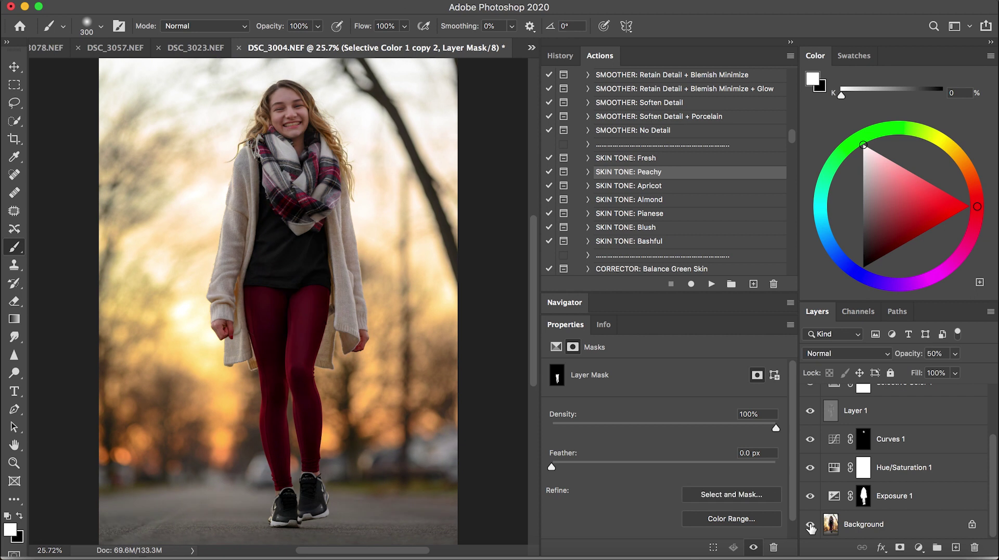